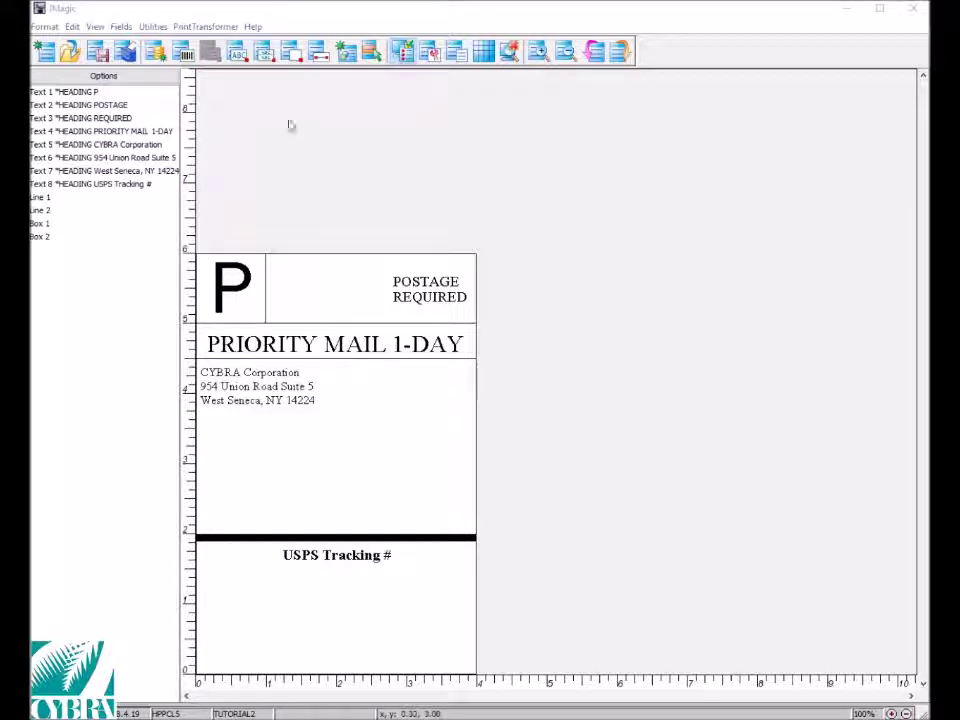
Place a text field under the return address named CUSTNAME with length 20
{"action": "left_click", "coordinate": [236, 55]}
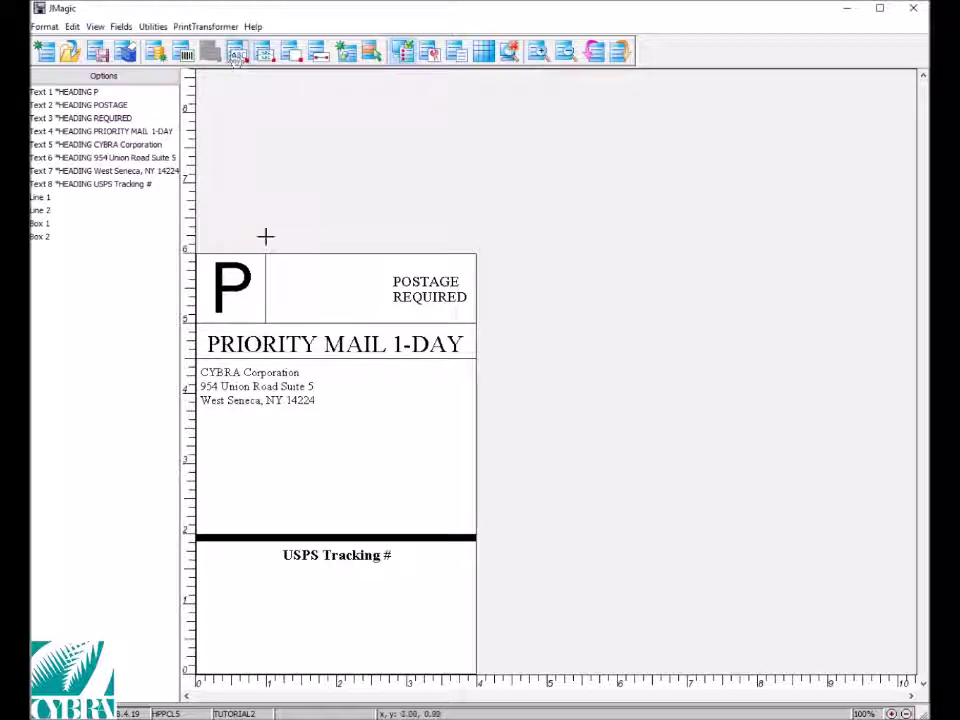
{"action": "left_click", "coordinate": [271, 431]}
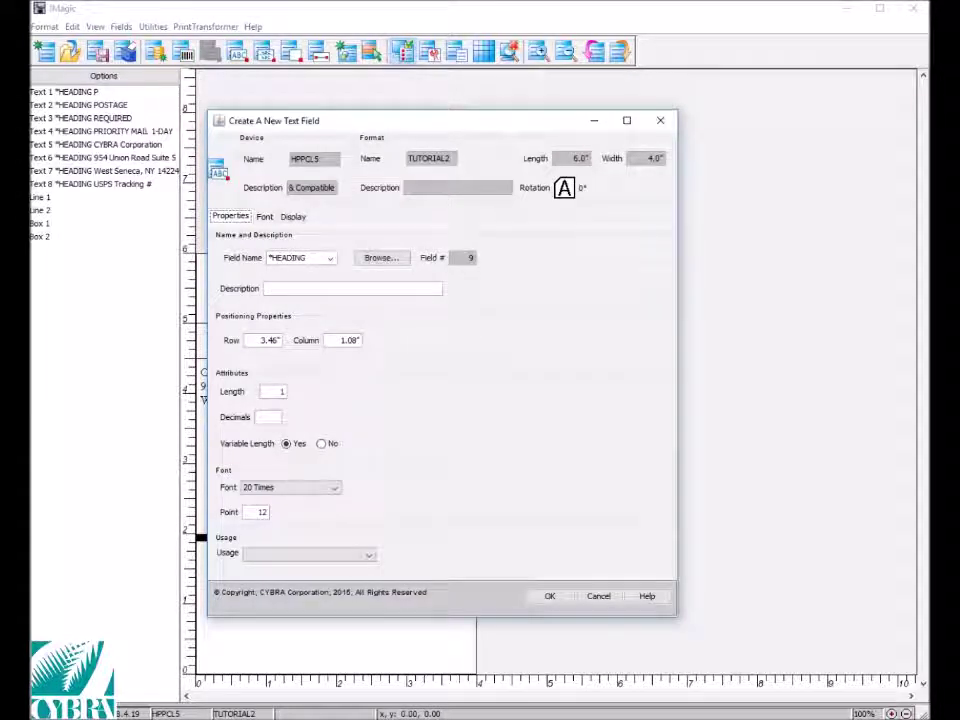
{"action": "left_click_drag", "start_coordinate": [317, 259], "coordinate": [256, 263]}
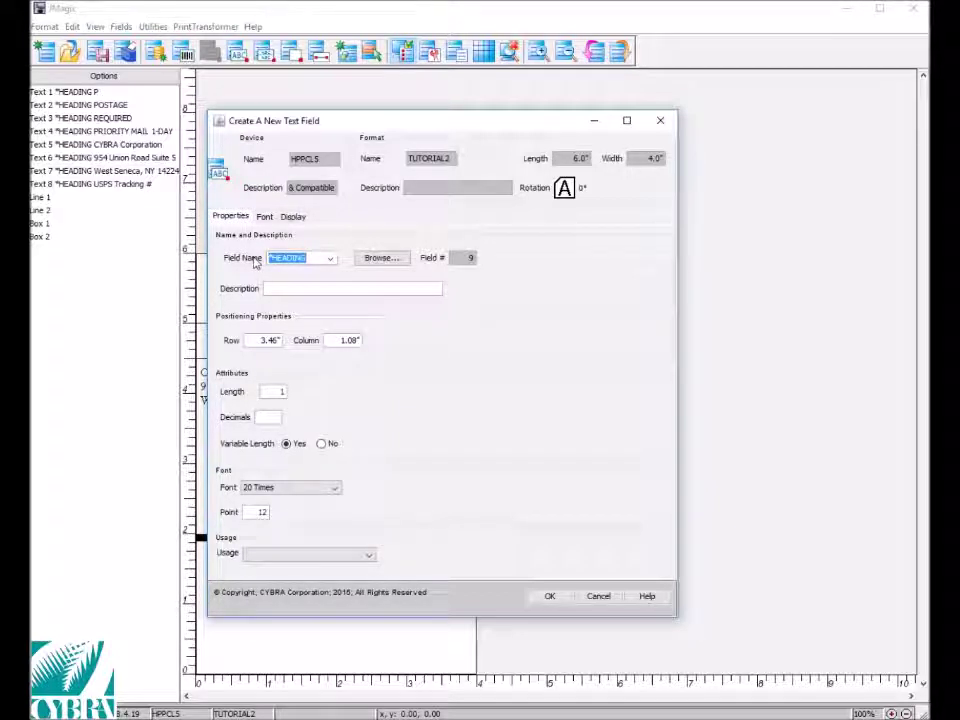
{"action": "type", "text": "CUSTNAME"}
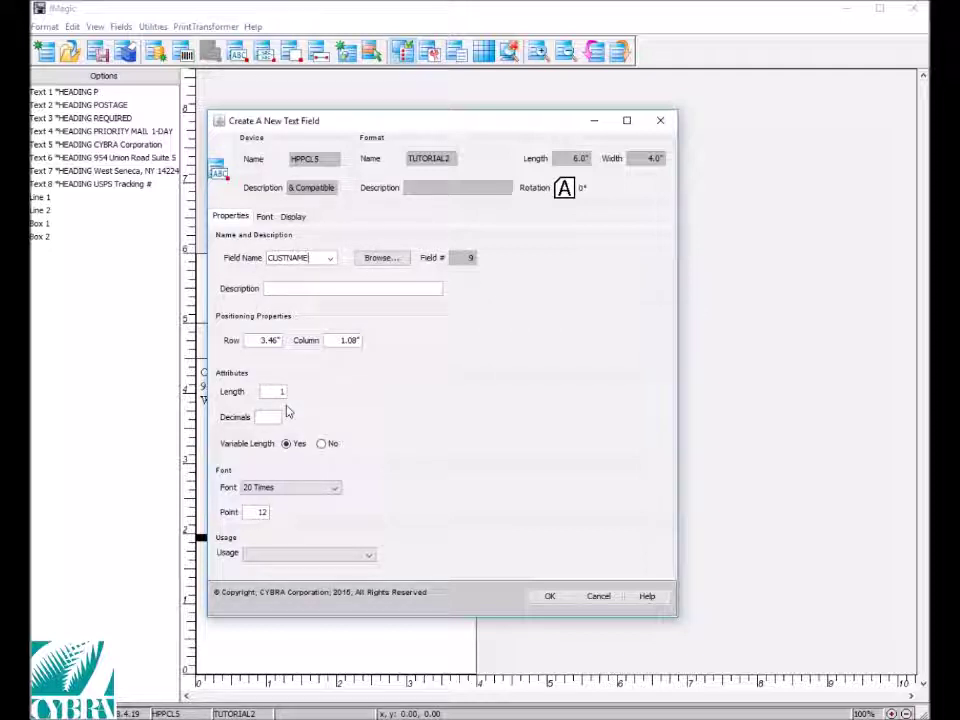
{"action": "double_click", "coordinate": [280, 391]}
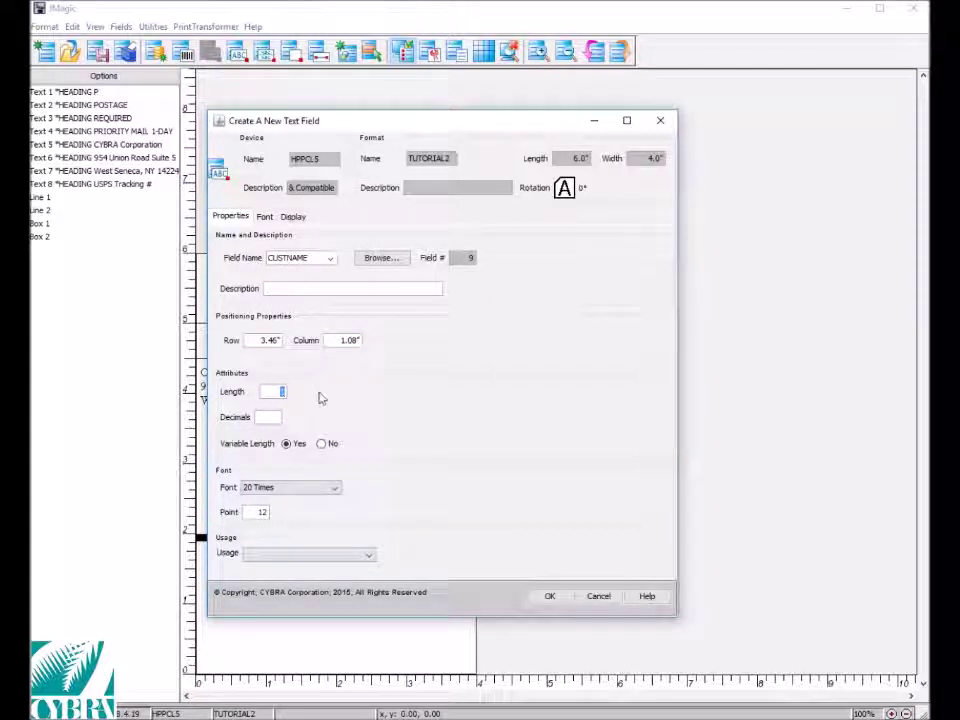
{"action": "type", "text": "20"}
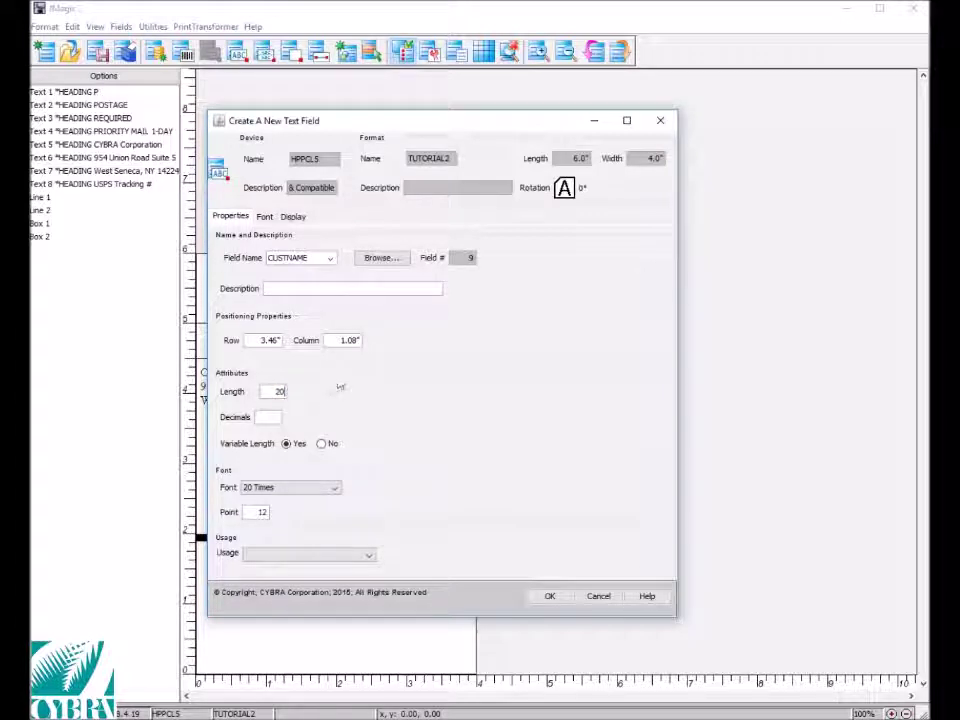
{"action": "left_click", "coordinate": [549, 597]}
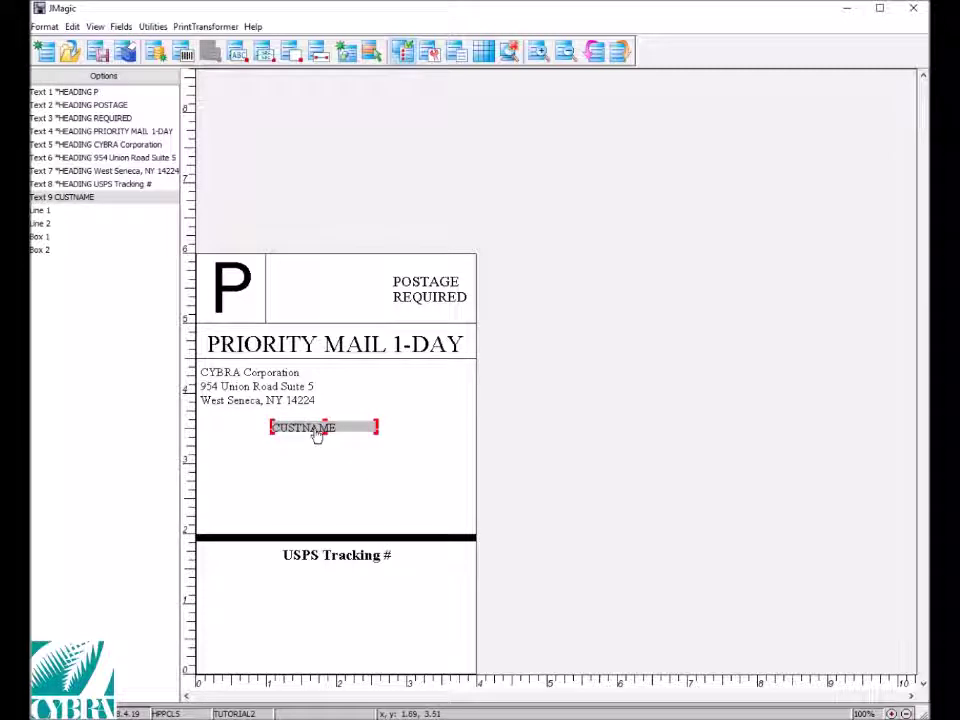
Place a text field beneath CUSTNAME named STREETADDR with length 20
{"action": "left_click", "coordinate": [240, 52]}
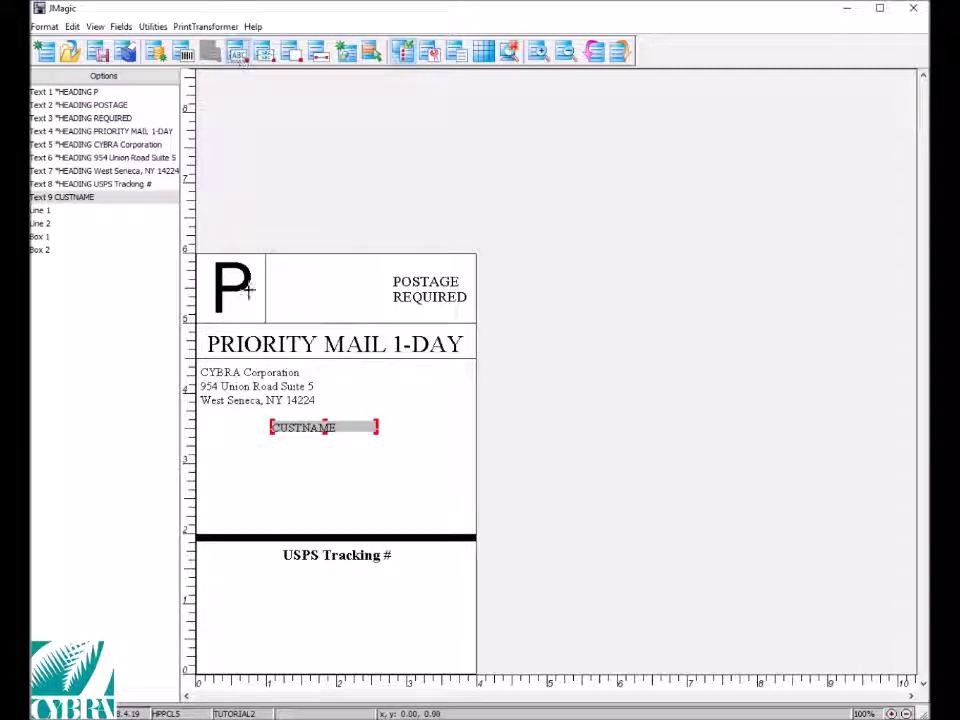
{"action": "left_click", "coordinate": [271, 446]}
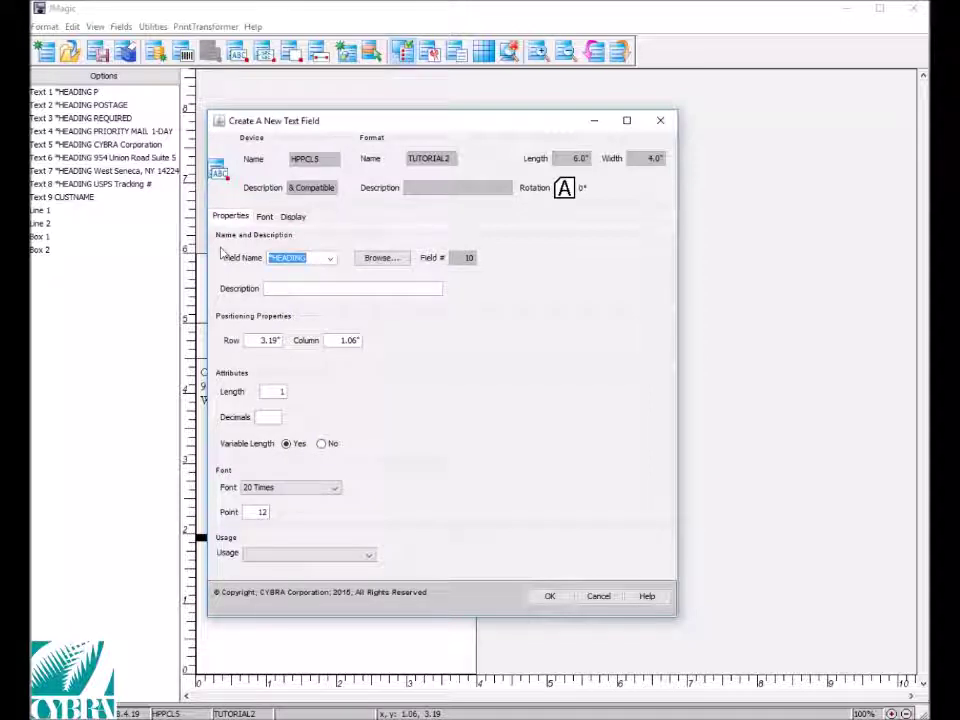
{"action": "type", "text": "STREETADDR"}
{"action": "double_click", "coordinate": [278, 391]}
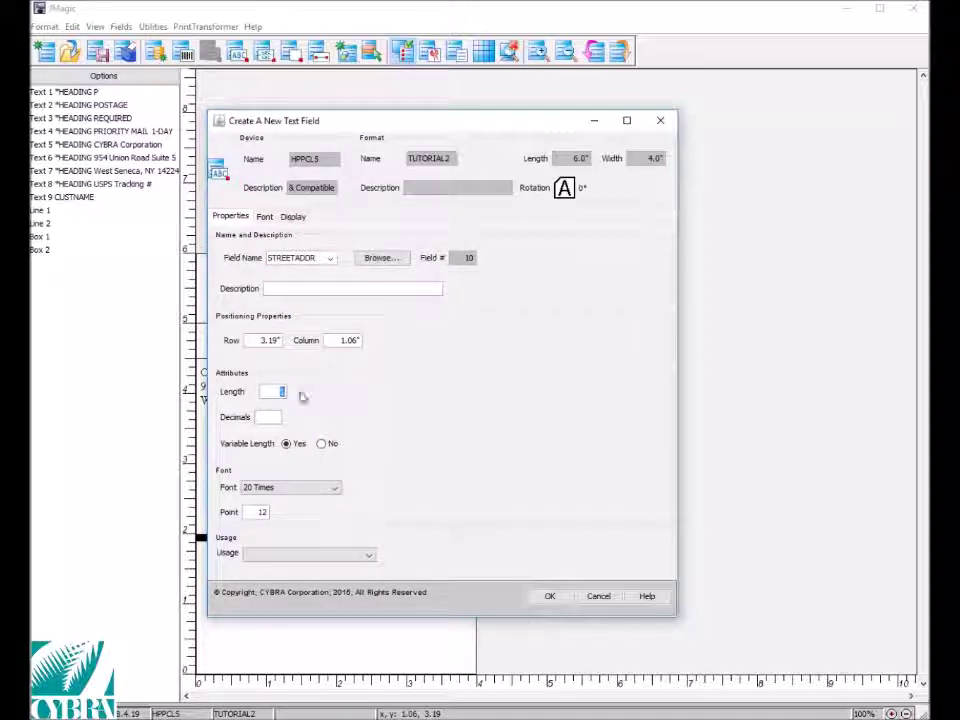
{"action": "type", "text": "20"}
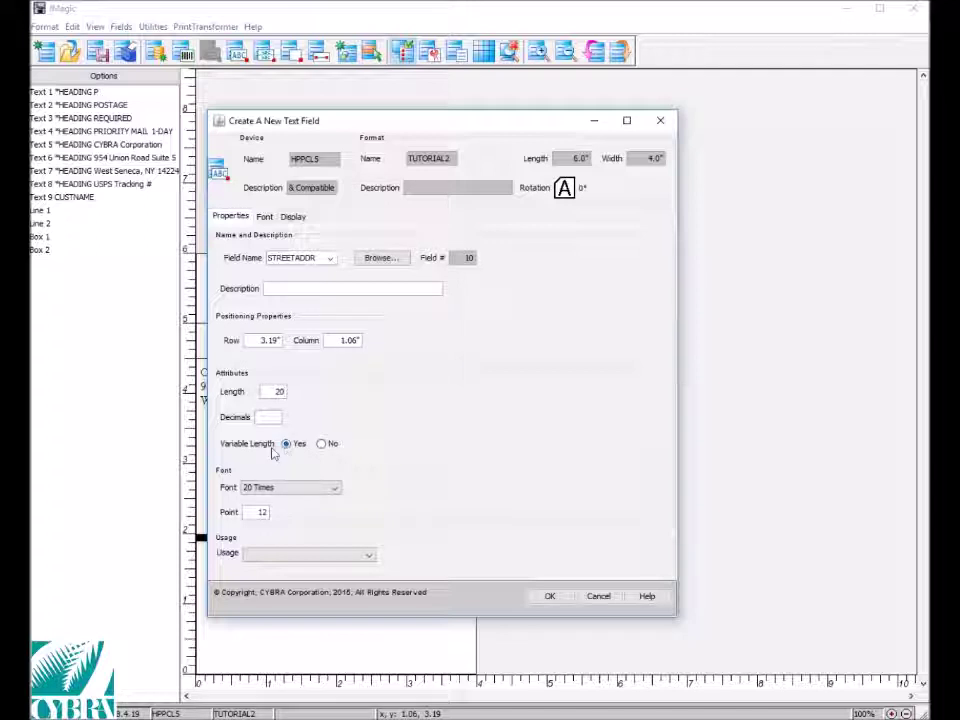
{"action": "left_click", "coordinate": [550, 596]}
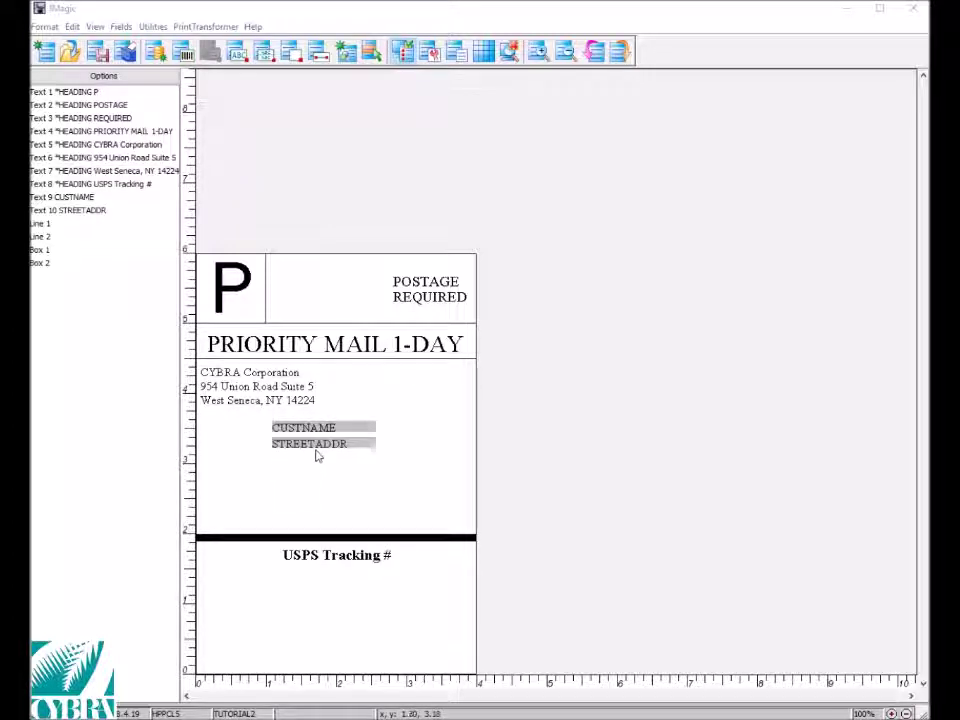
Create a CITY data field, length 15, with descending increment
{"action": "left_click", "coordinate": [153, 51]}
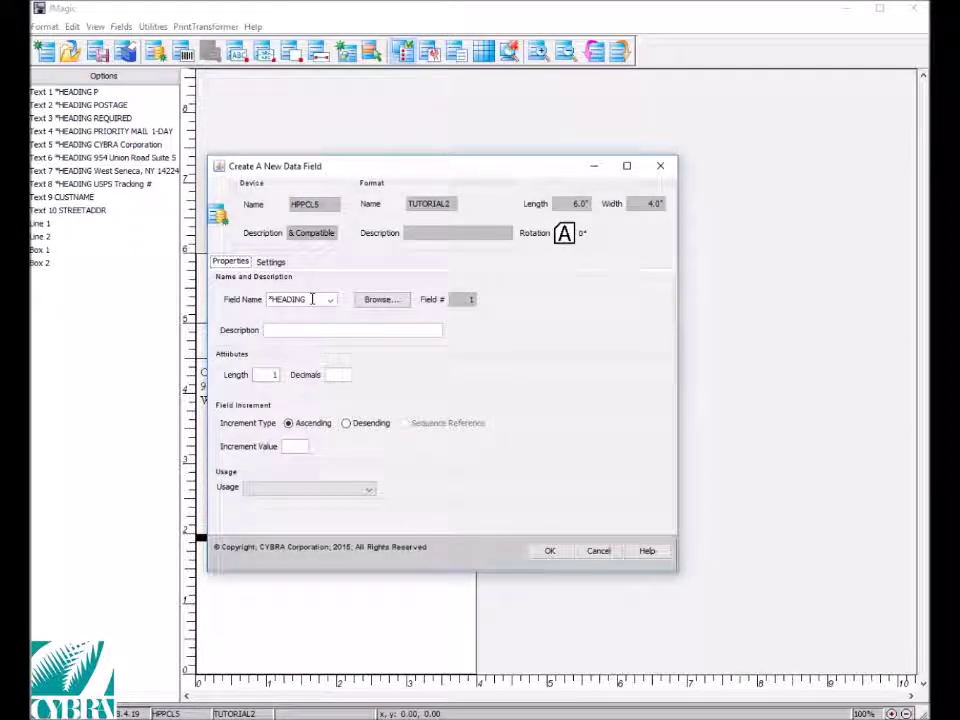
{"action": "left_click_drag", "start_coordinate": [312, 299], "coordinate": [250, 301]}
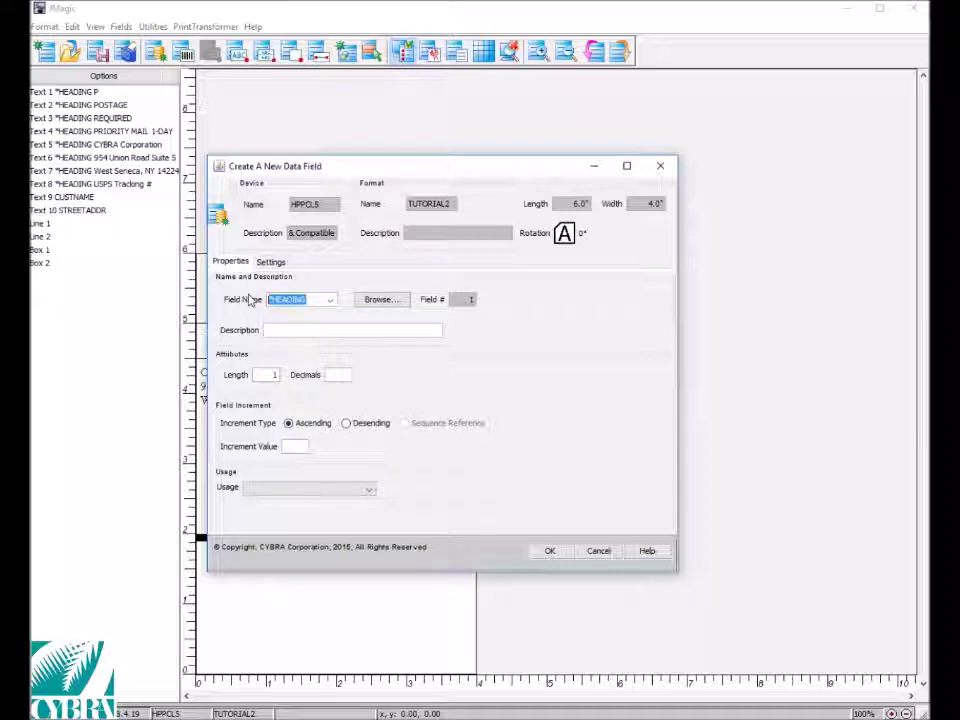
{"action": "type", "text": "city"}
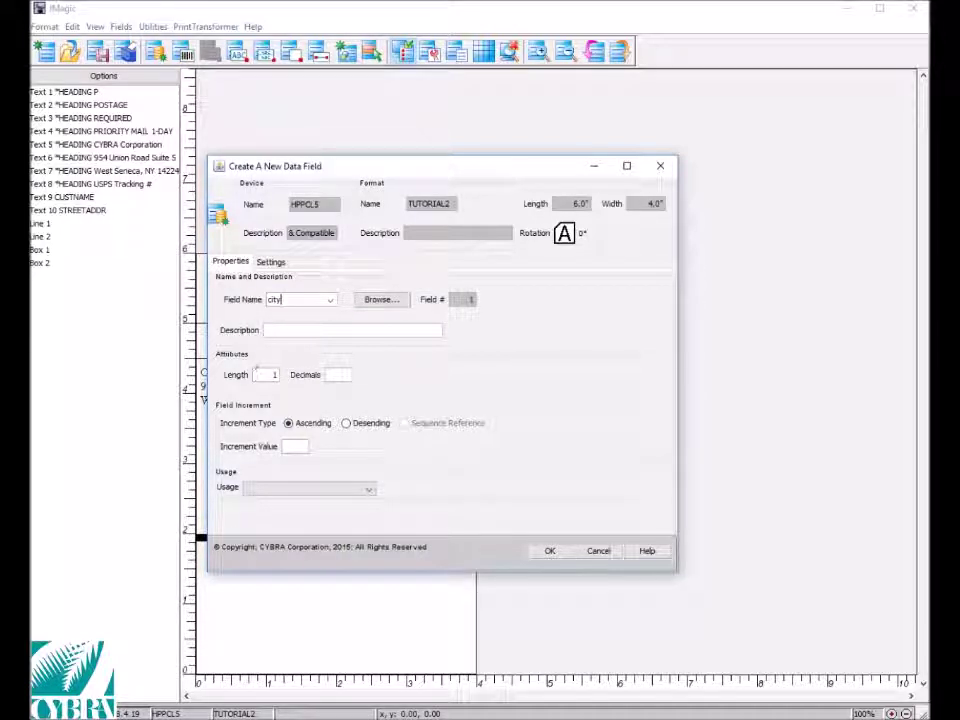
{"action": "left_click", "coordinate": [260, 374]}
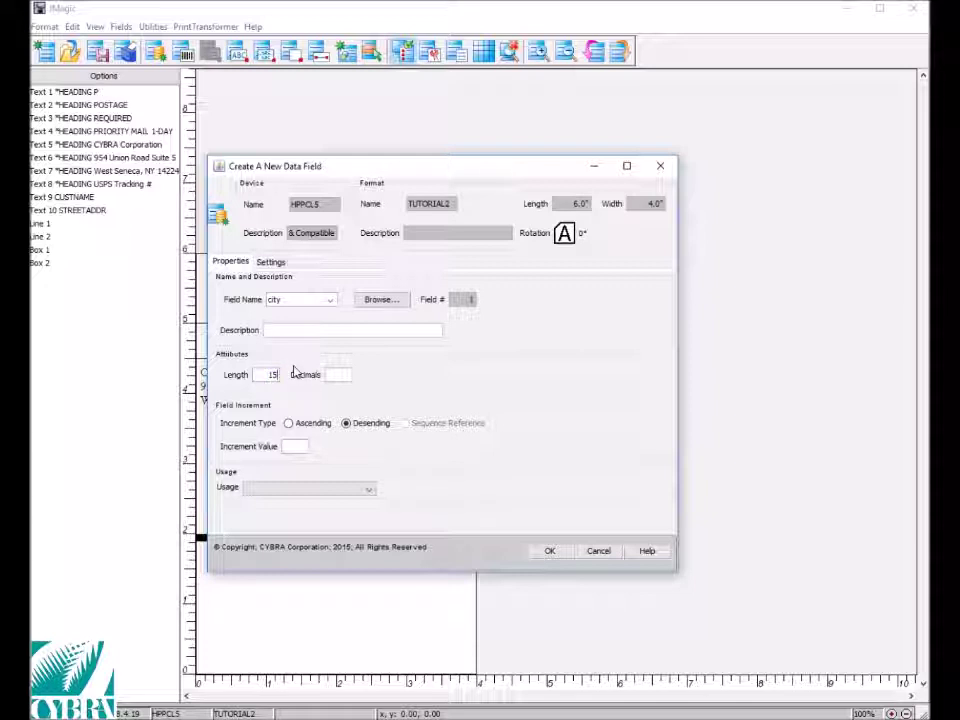
{"action": "left_click", "coordinate": [546, 551]}
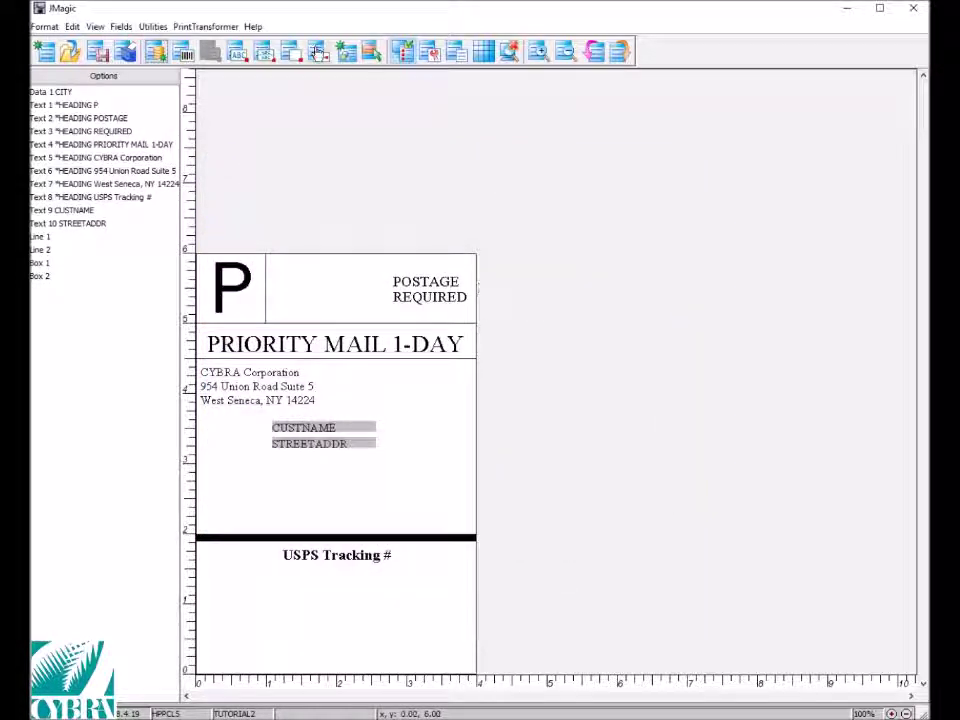
Create a STATE data field with length 2
{"action": "left_click", "coordinate": [155, 50]}
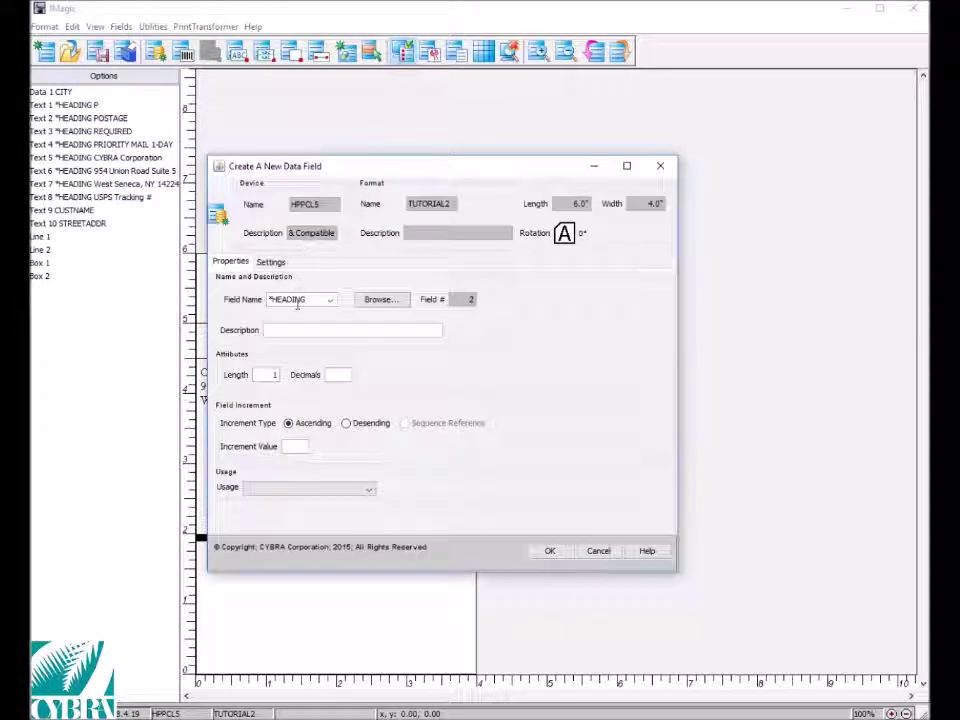
{"action": "left_click_drag", "start_coordinate": [319, 304], "coordinate": [240, 308]}
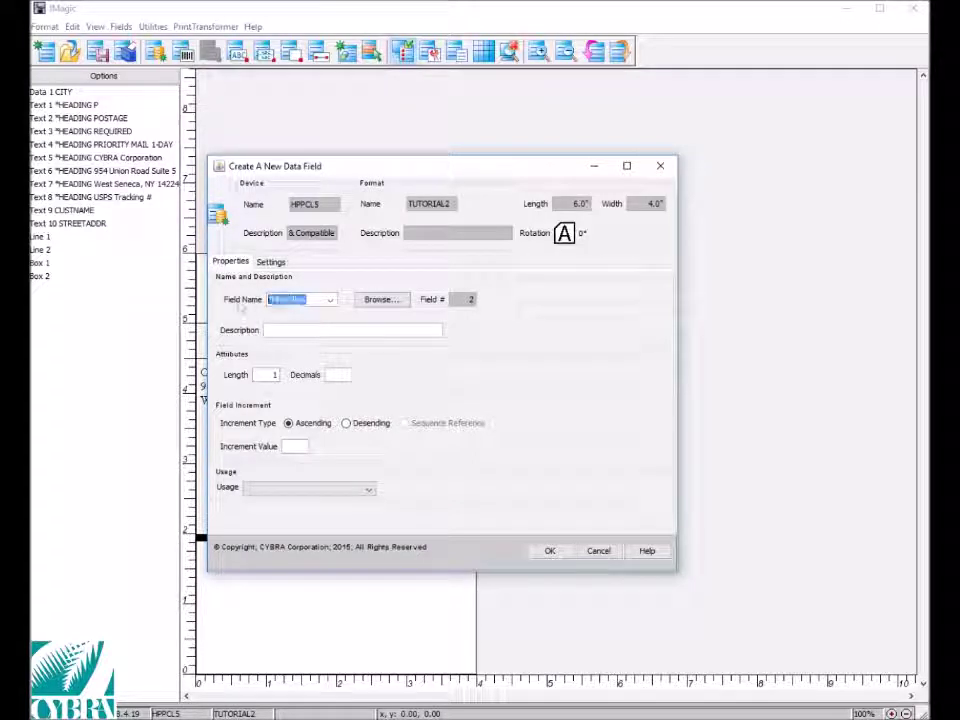
{"action": "type", "text": "state"}
{"action": "key", "text": "Tab"}
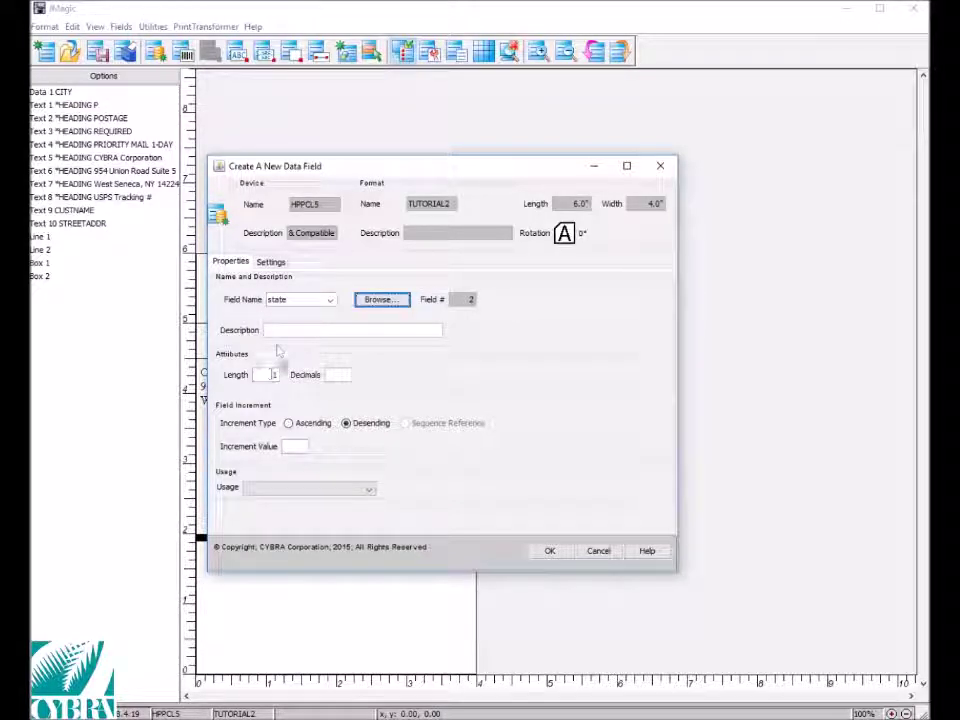
{"action": "double_click", "coordinate": [262, 374]}
{"action": "type", "text": "2"}
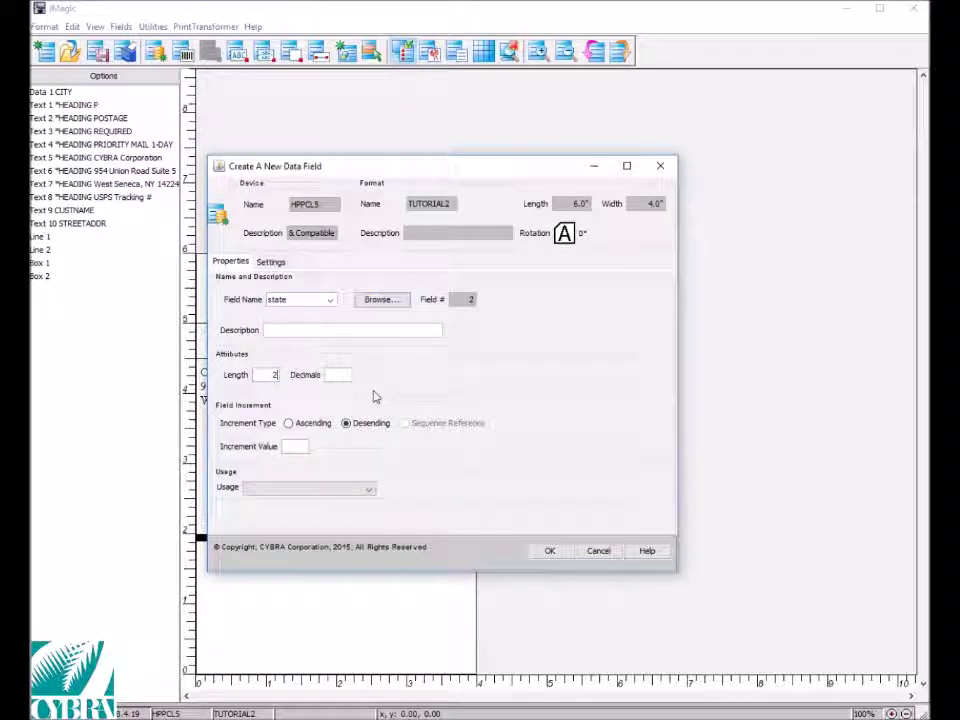
{"action": "left_click", "coordinate": [549, 551]}
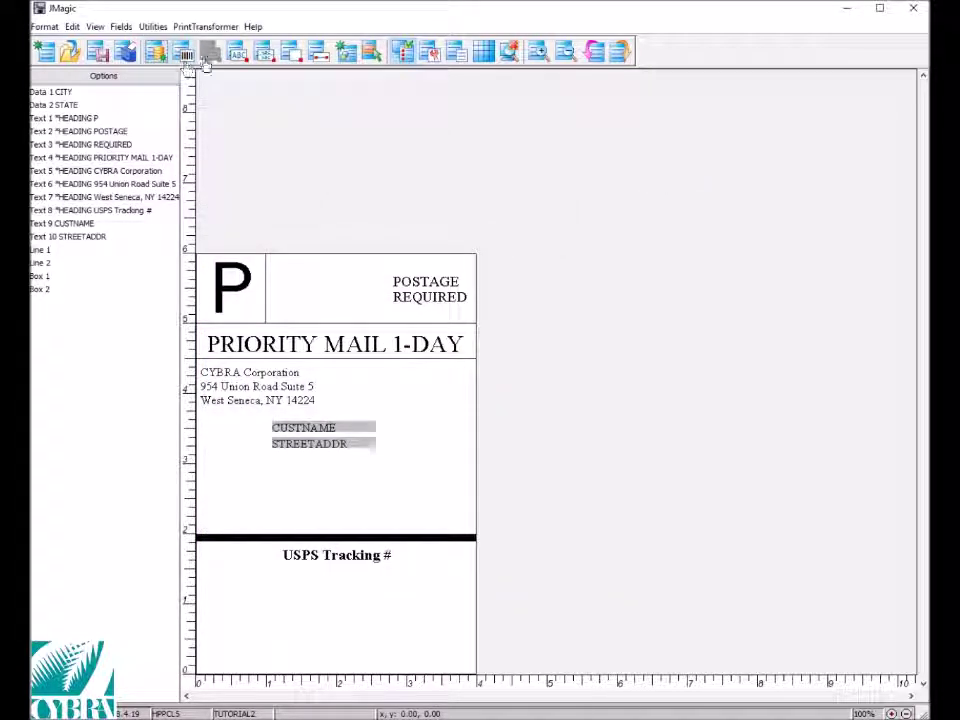
Create a ZIPCODE data field (length 5, descending) plus a two-character *HEADING comma field
{"action": "left_click", "coordinate": [157, 54]}
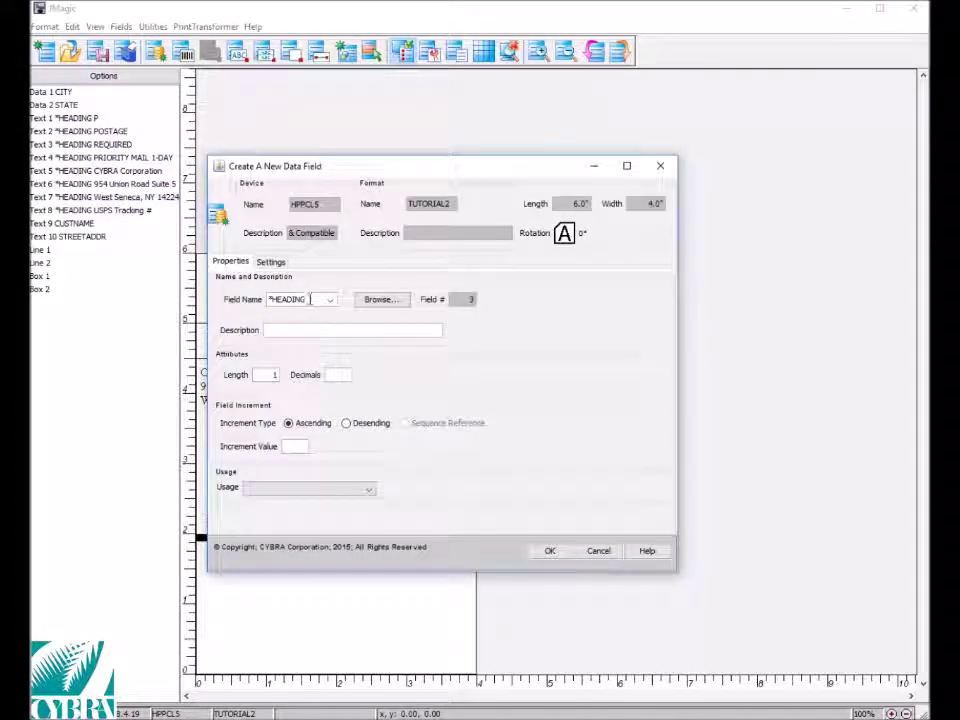
{"action": "double_click", "coordinate": [295, 299]}
{"action": "type", "text": "zipcode"}
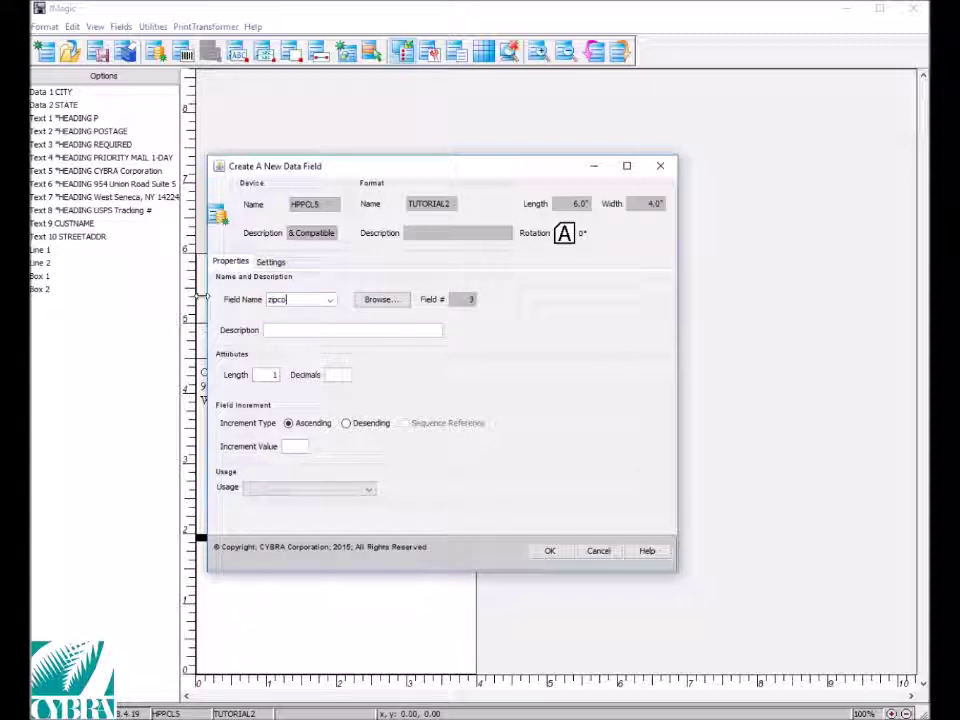
{"action": "left_click", "coordinate": [345, 423]}
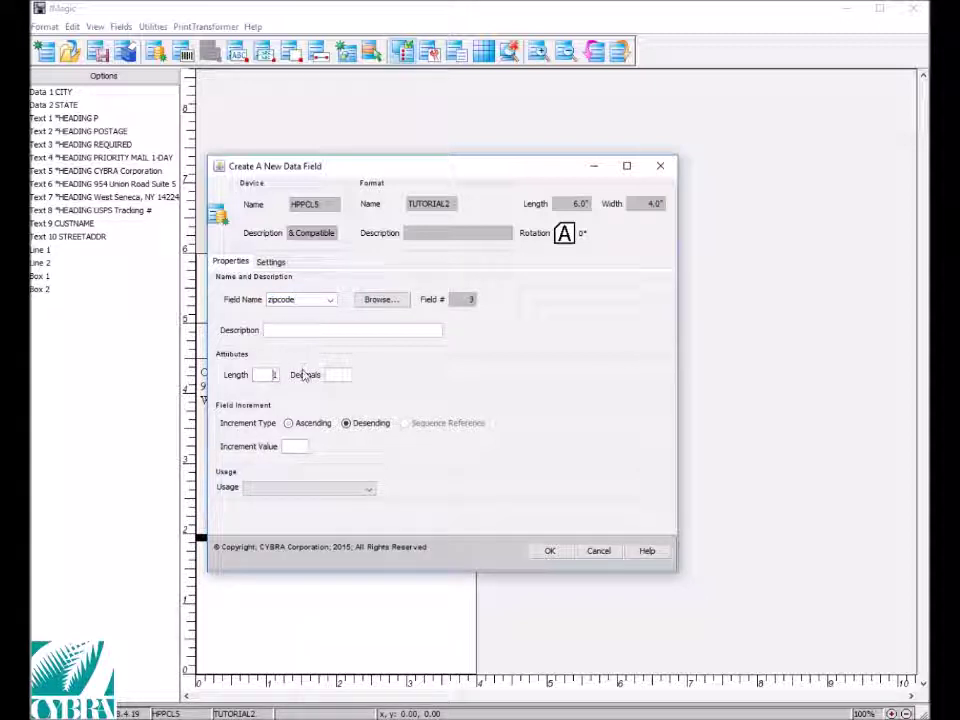
{"action": "double_click", "coordinate": [273, 374]}
{"action": "type", "text": "5"}
{"action": "left_click", "coordinate": [550, 550]}
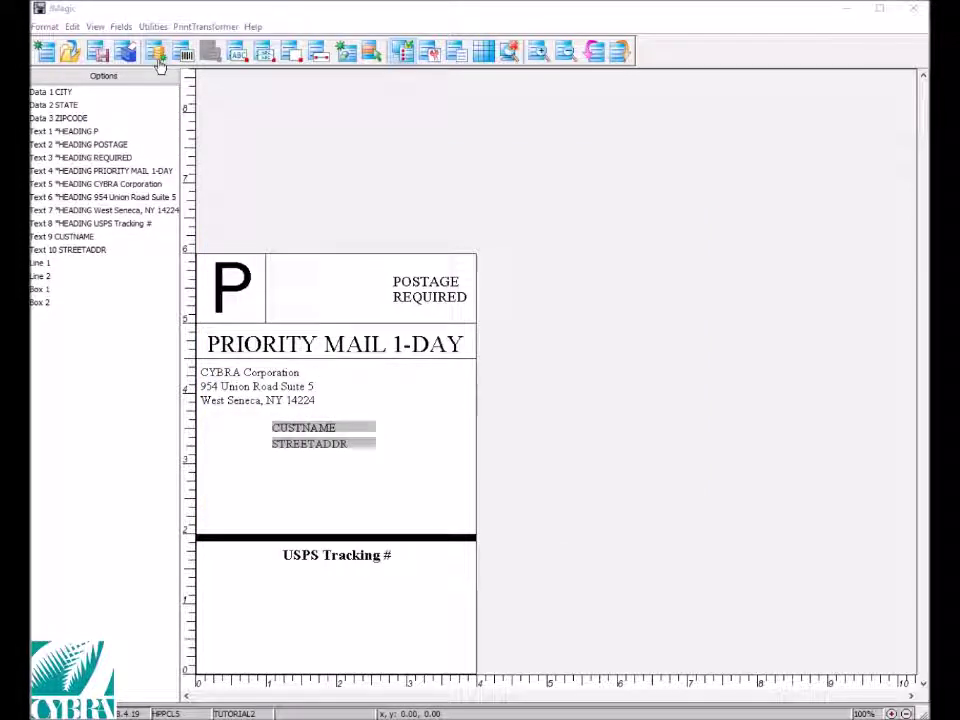
{"action": "left_click", "coordinate": [157, 56]}
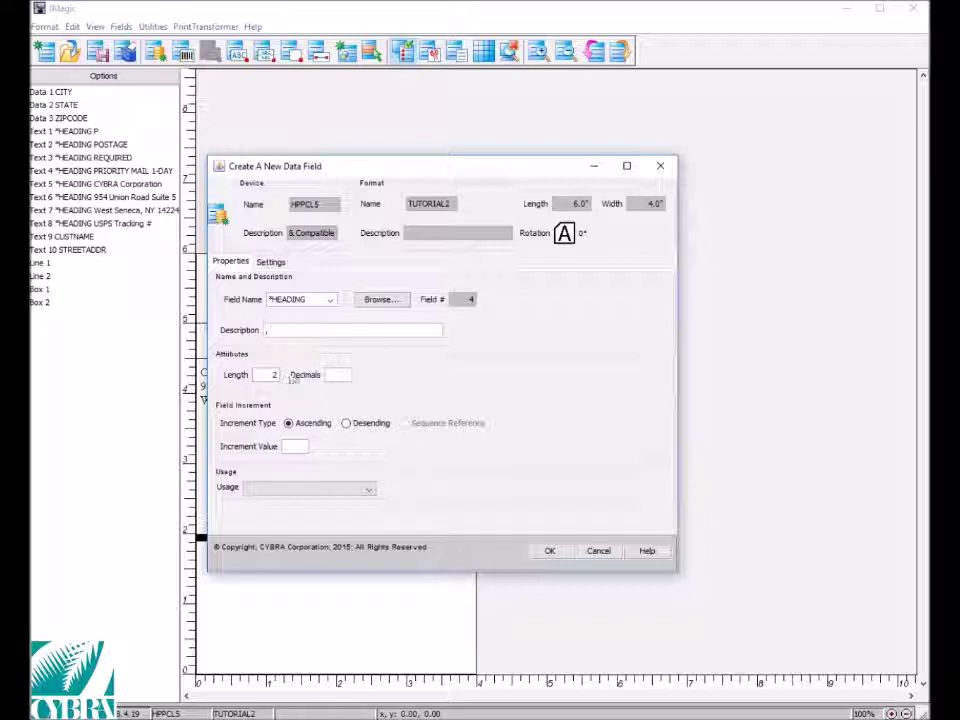
{"action": "left_click", "coordinate": [548, 552]}
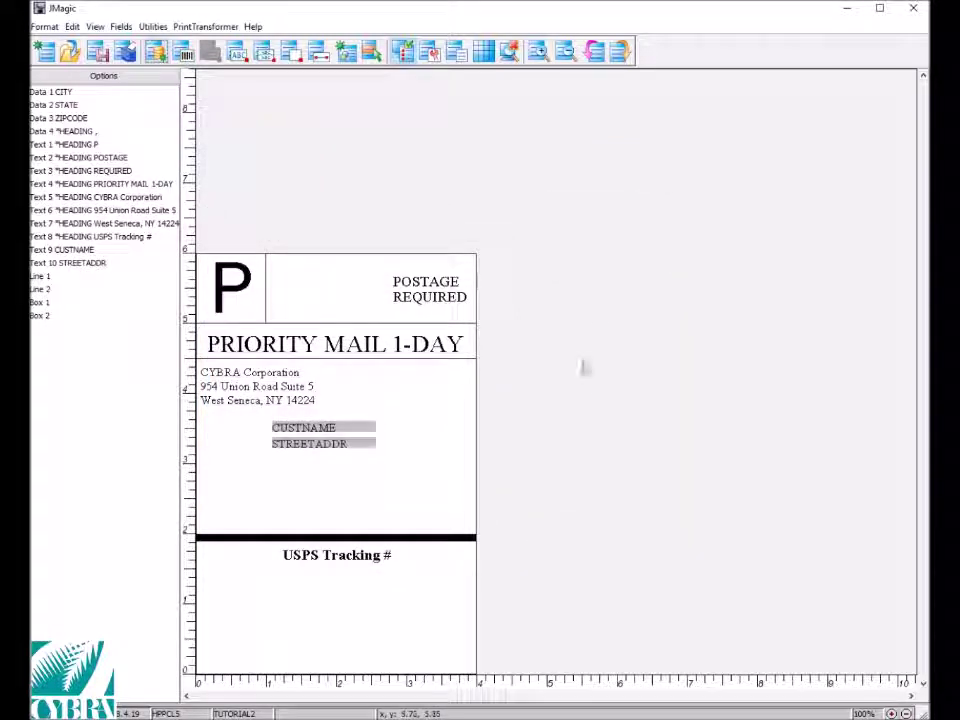
Place a text field below STREETADDR and make it a *LINK field
{"action": "left_click", "coordinate": [237, 51]}
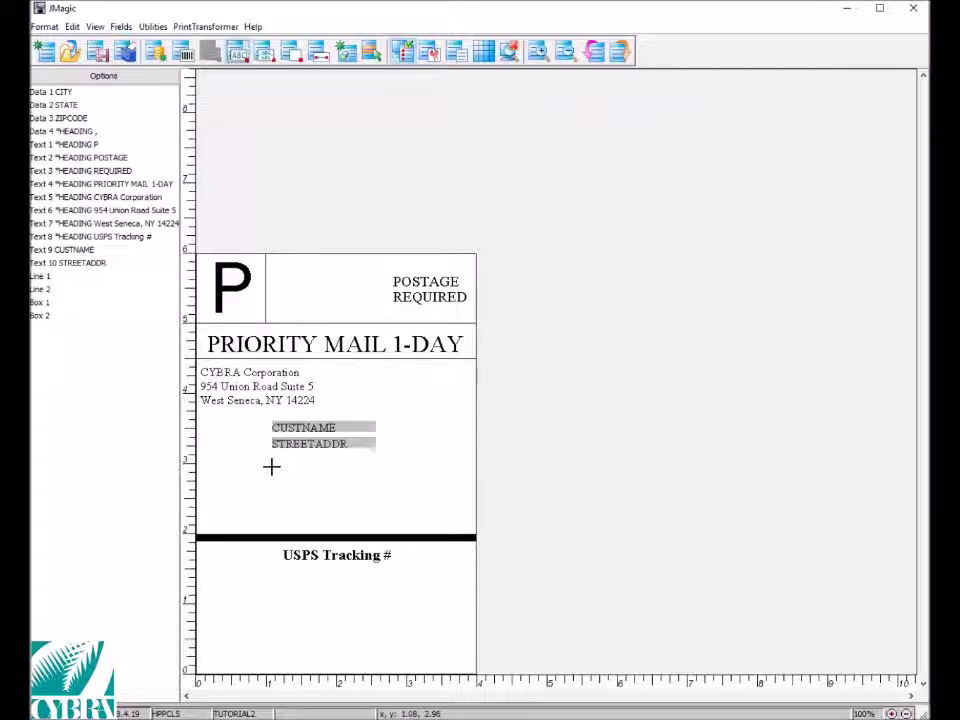
{"action": "left_click", "coordinate": [273, 465]}
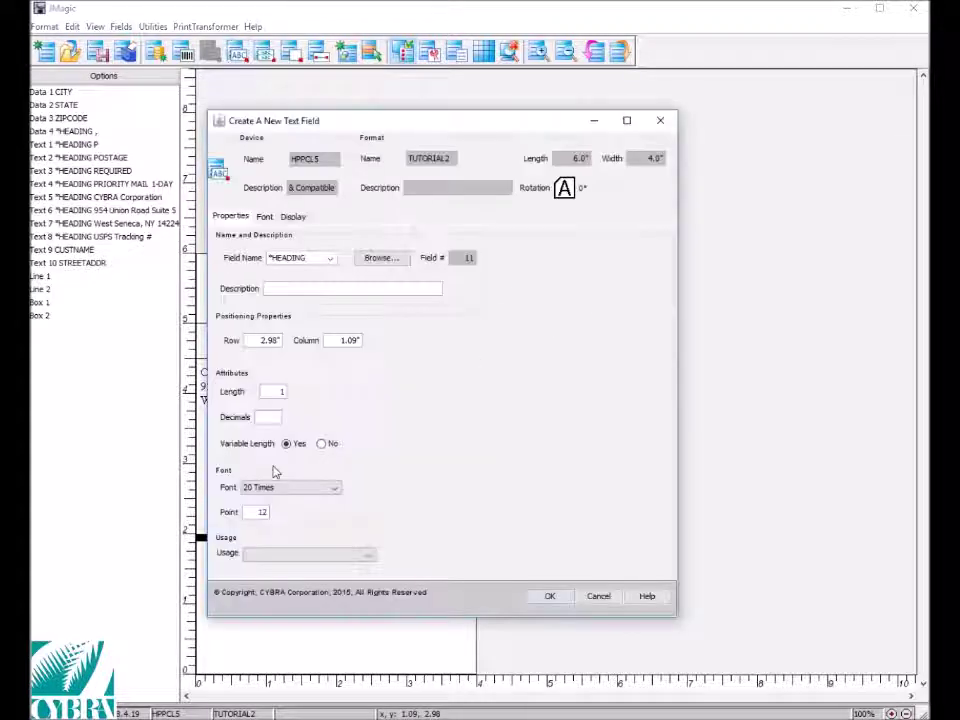
{"action": "left_click", "coordinate": [326, 257]}
{"action": "left_click", "coordinate": [285, 308]}
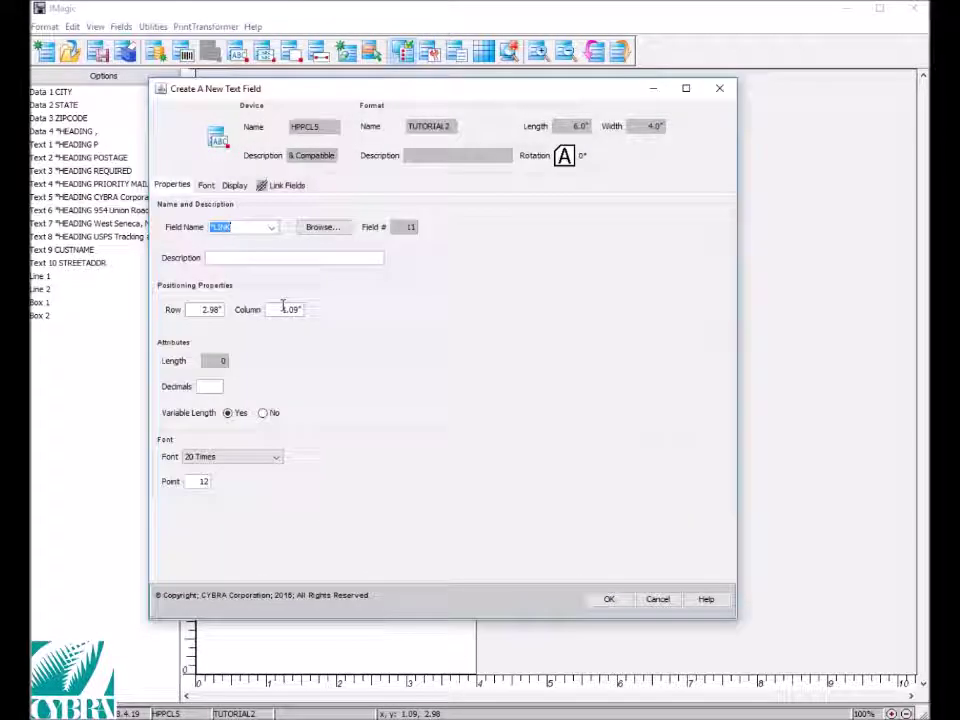
{"action": "left_click", "coordinate": [285, 186]}
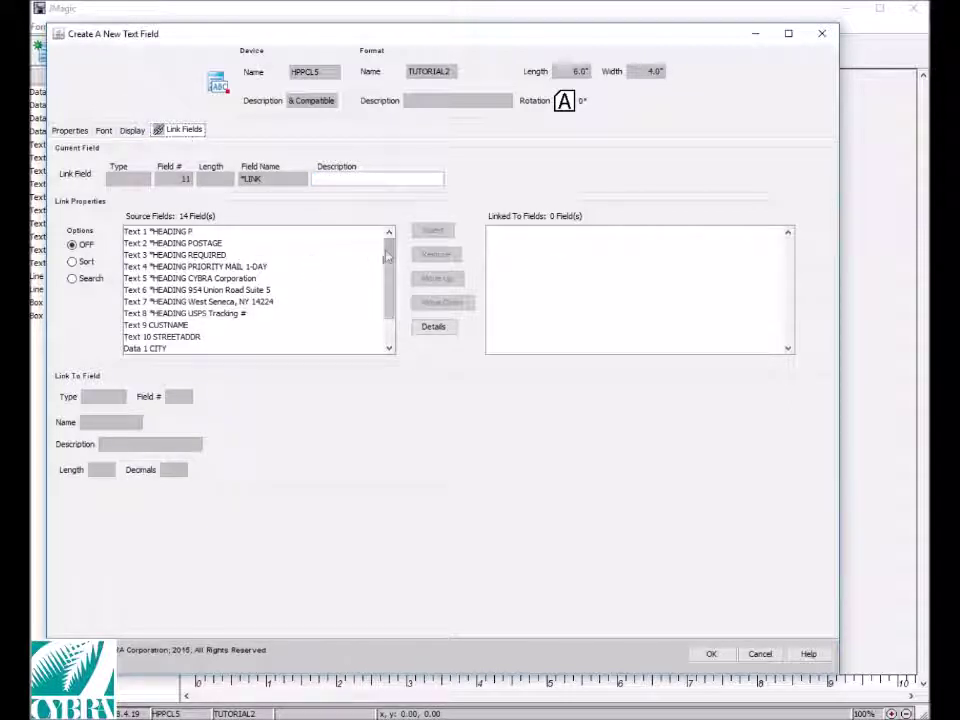
Link CITY followed by the comma heading, set to fixed length
{"action": "mouse_move", "coordinate": [390, 253]}
{"action": "left_mouse_down"}
{"action": "mouse_move", "coordinate": [393, 291]}
{"action": "mouse_move", "coordinate": [392, 242]}
{"action": "left_mouse_up"}
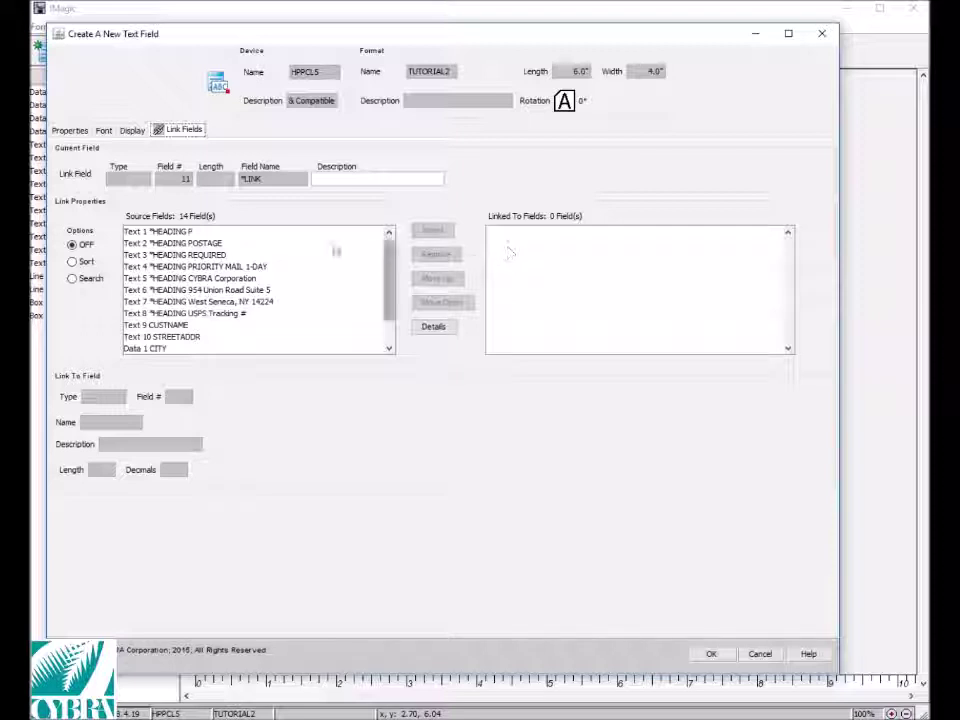
{"action": "left_click_drag", "start_coordinate": [392, 258], "coordinate": [394, 286]}
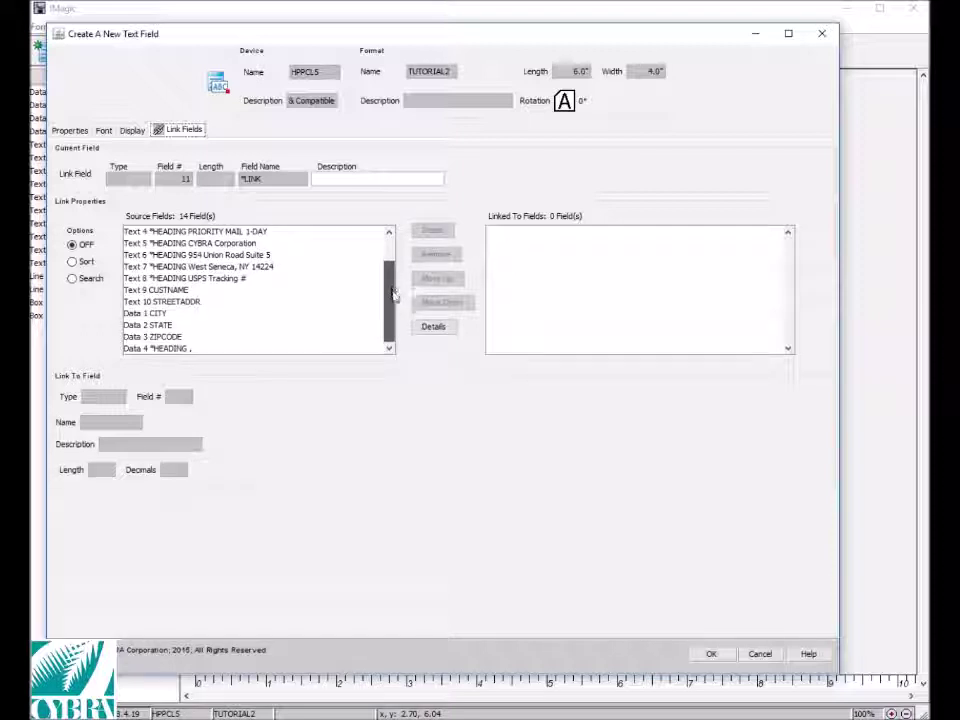
{"action": "double_click", "coordinate": [152, 315]}
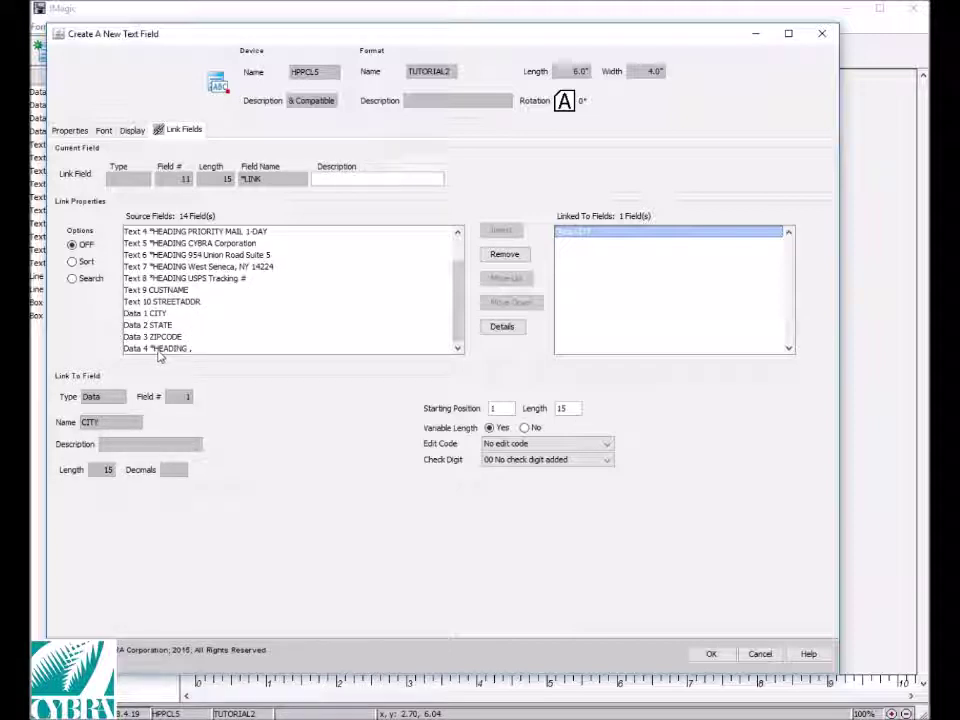
{"action": "double_click", "coordinate": [157, 349]}
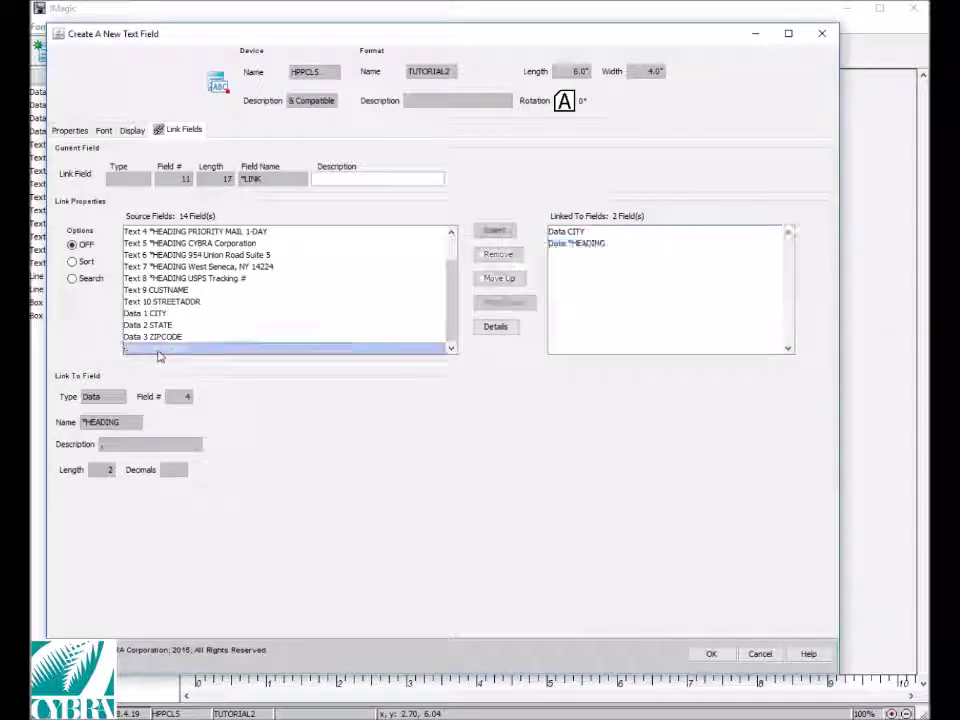
{"action": "left_click", "coordinate": [588, 245]}
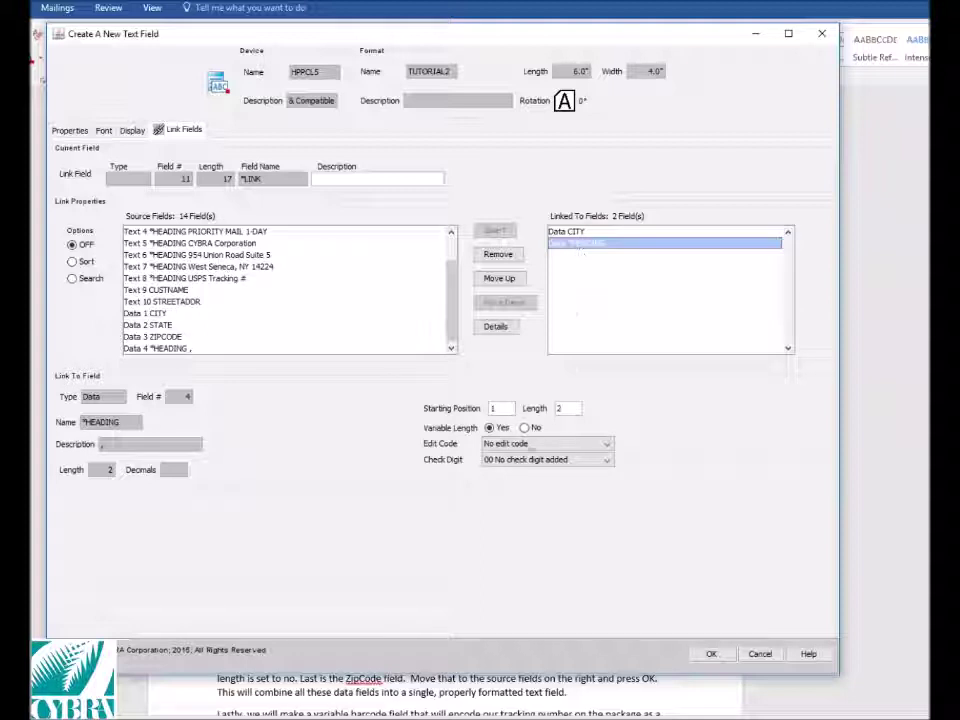
{"action": "left_click", "coordinate": [524, 427]}
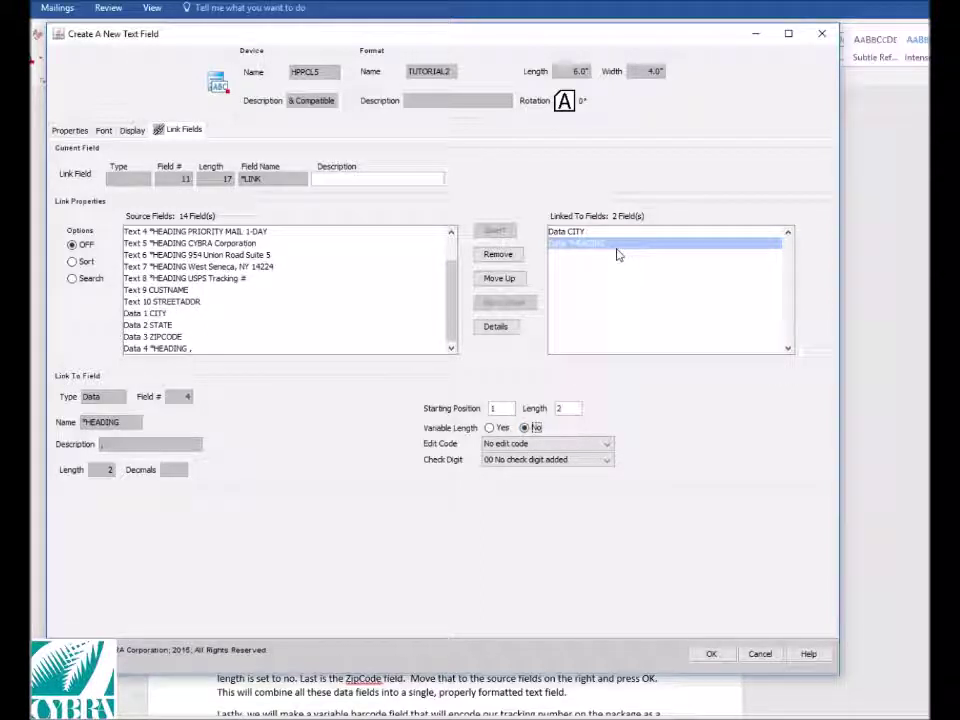
{"action": "left_click", "coordinate": [585, 234]}
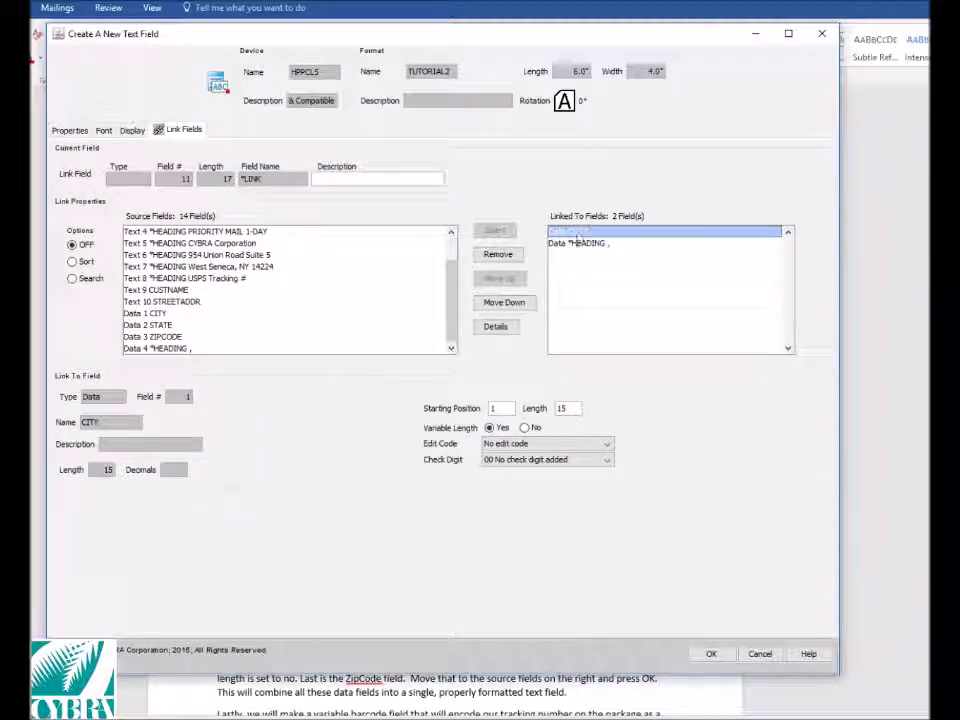
{"action": "double_click", "coordinate": [563, 408]}
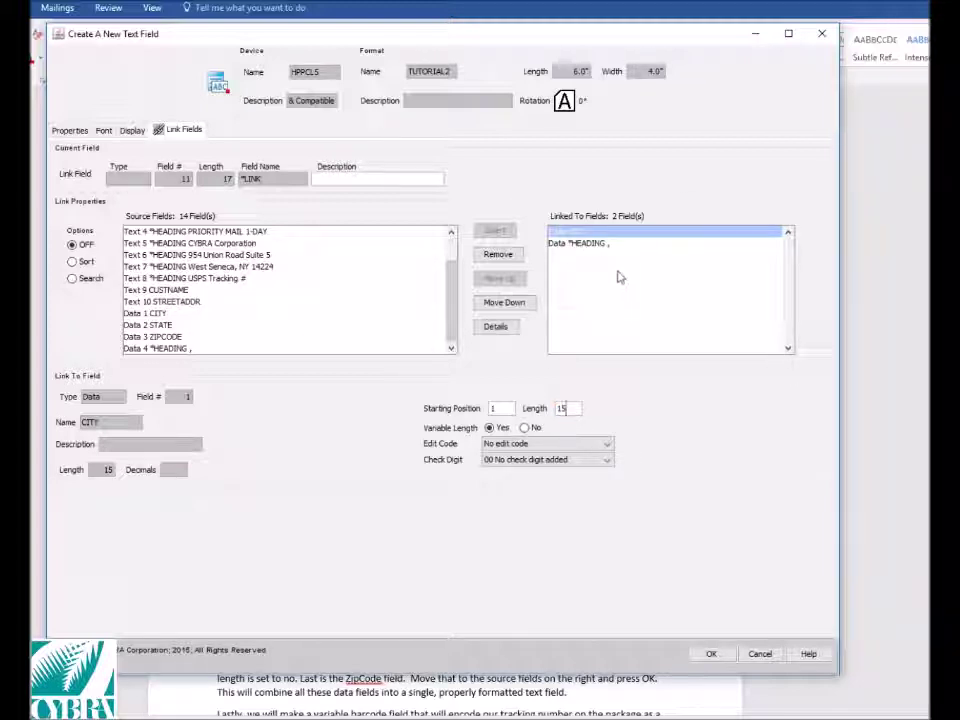
{"action": "left_click", "coordinate": [577, 261]}
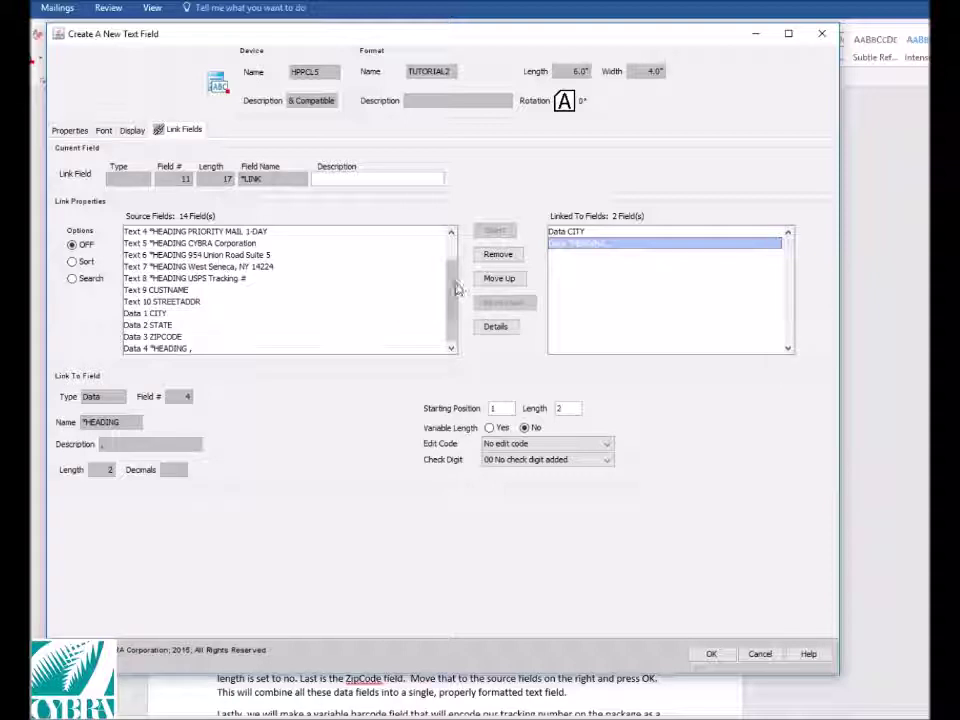
Append STATE, a second fixed-length heading of length 2, and ZIPCODE to the link
{"action": "left_click", "coordinate": [147, 325]}
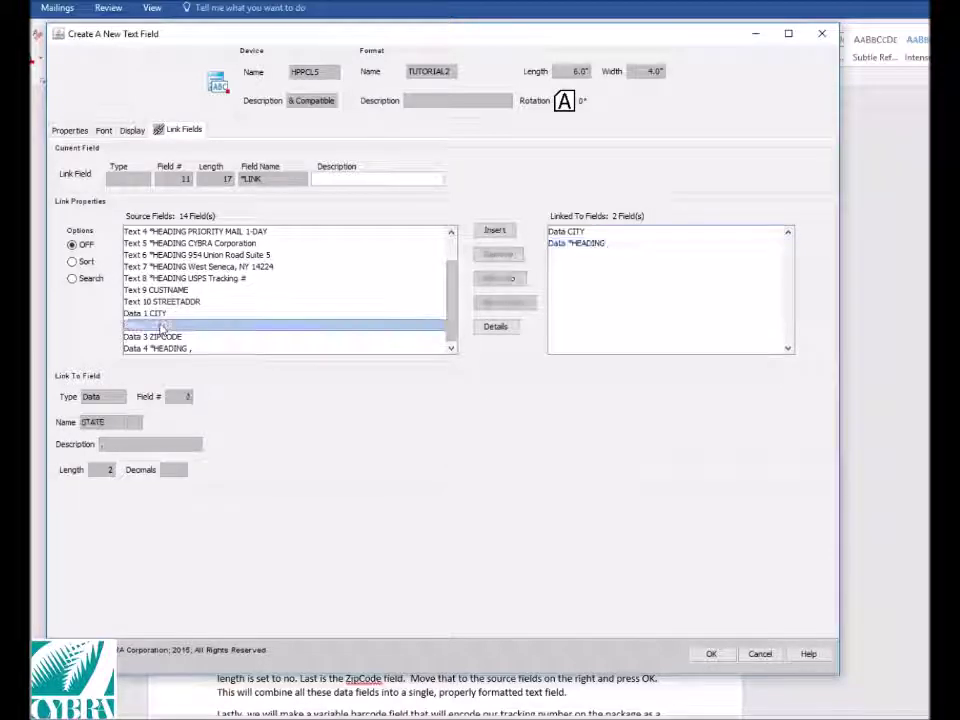
{"action": "left_click", "coordinate": [495, 230]}
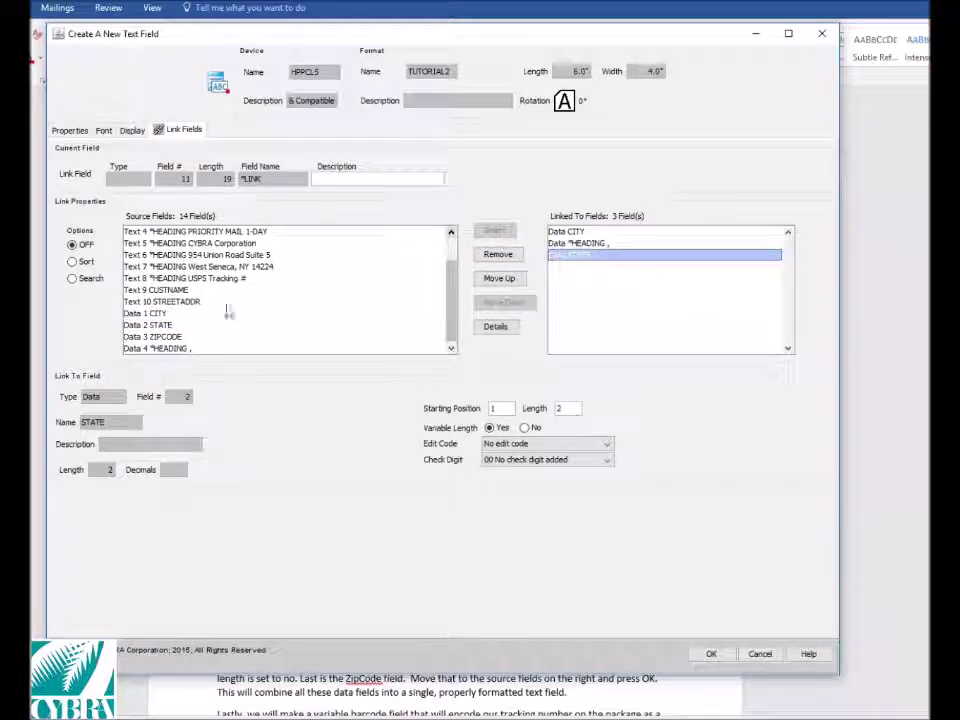
{"action": "left_click", "coordinate": [157, 349]}
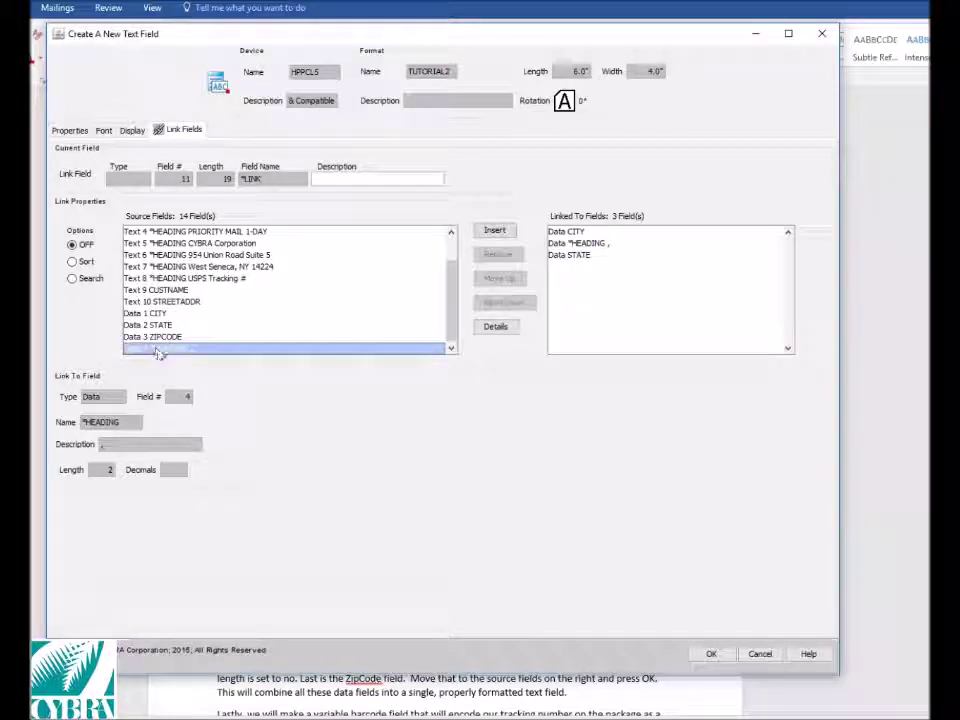
{"action": "double_click", "coordinate": [164, 351]}
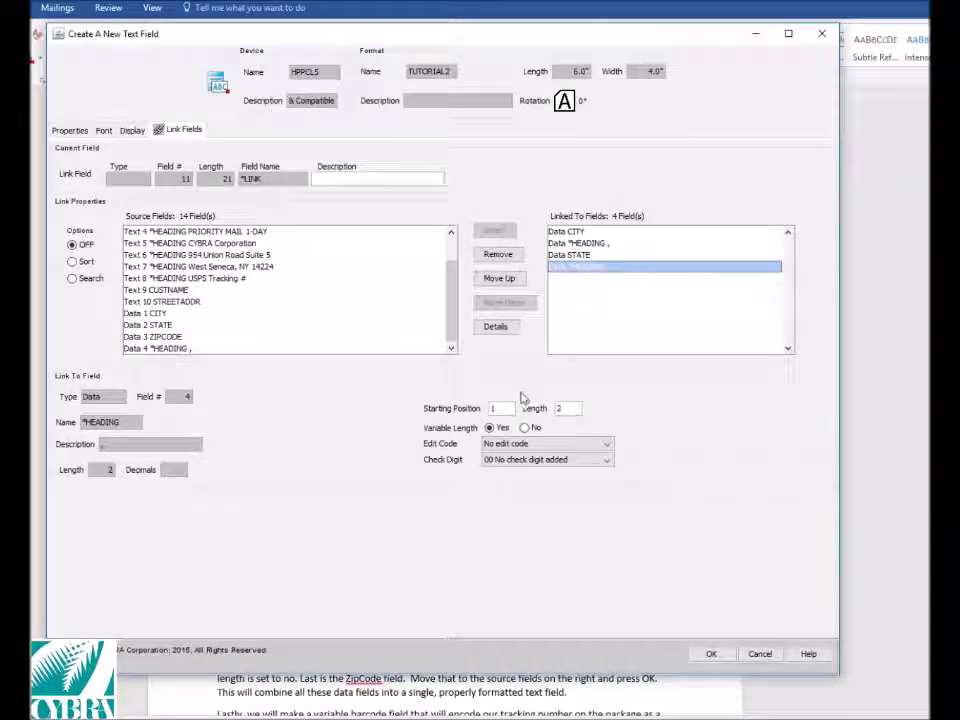
{"action": "left_click", "coordinate": [525, 428]}
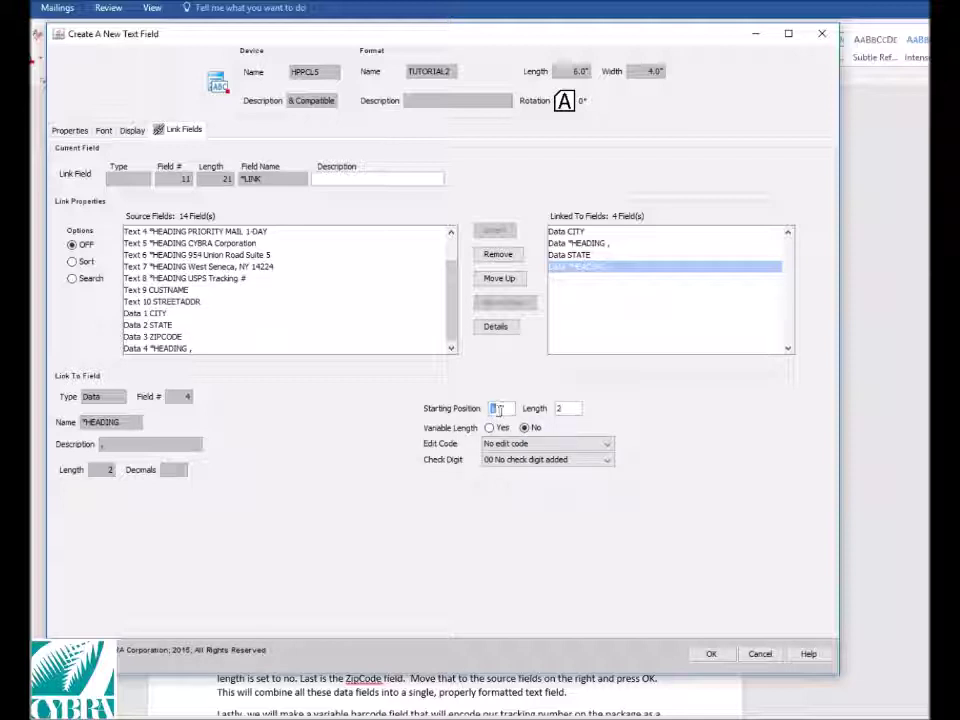
{"action": "type", "text": "2"}
{"action": "double_click", "coordinate": [564, 409]}
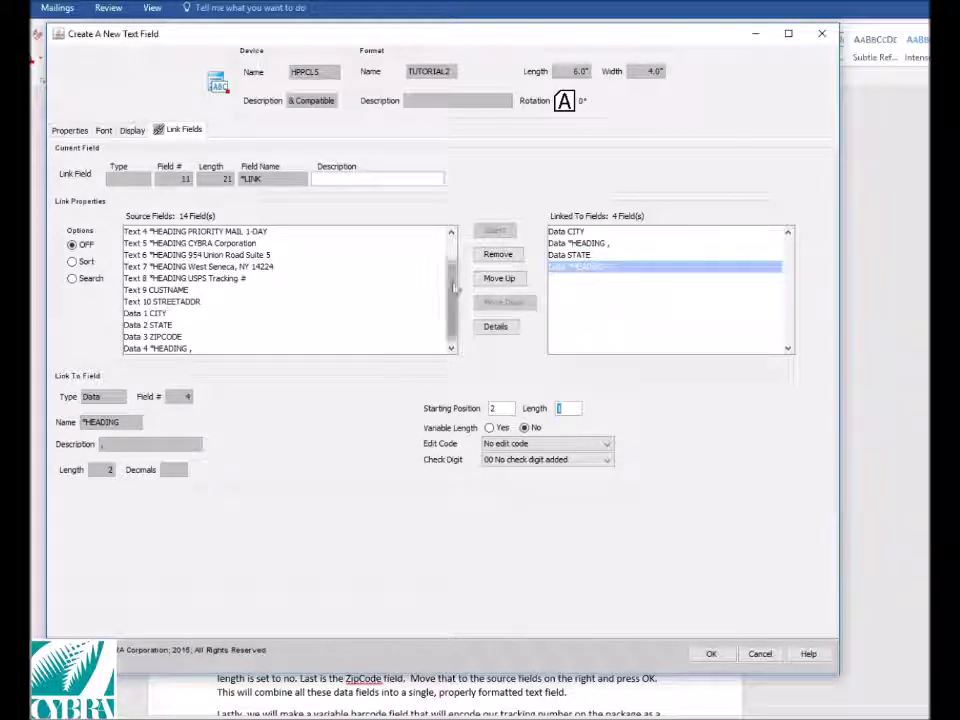
{"action": "double_click", "coordinate": [175, 337]}
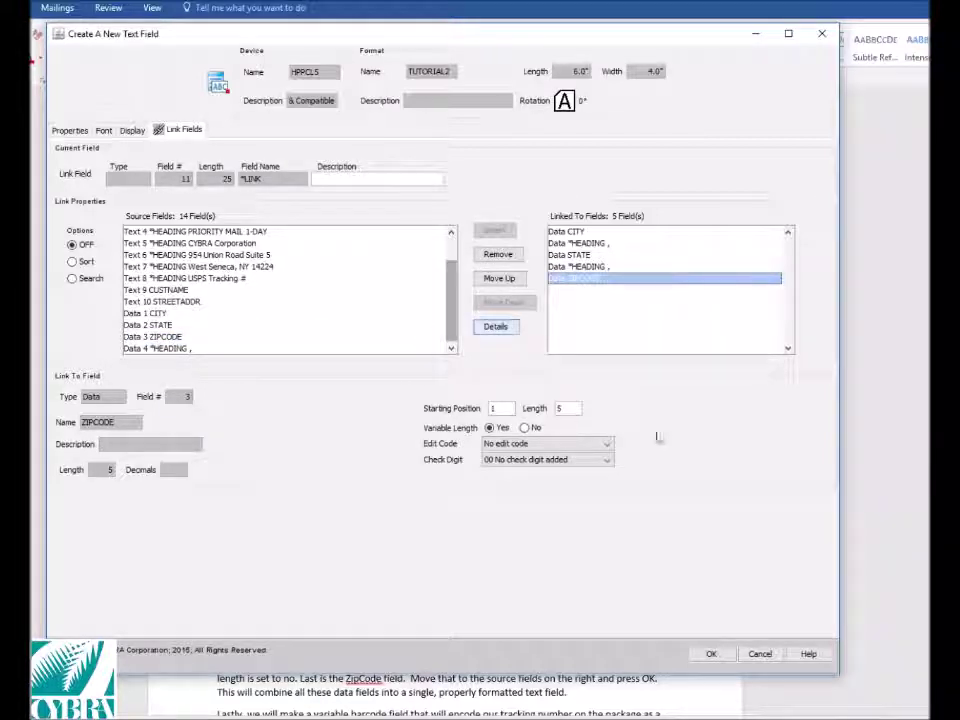
{"action": "left_click", "coordinate": [709, 652]}
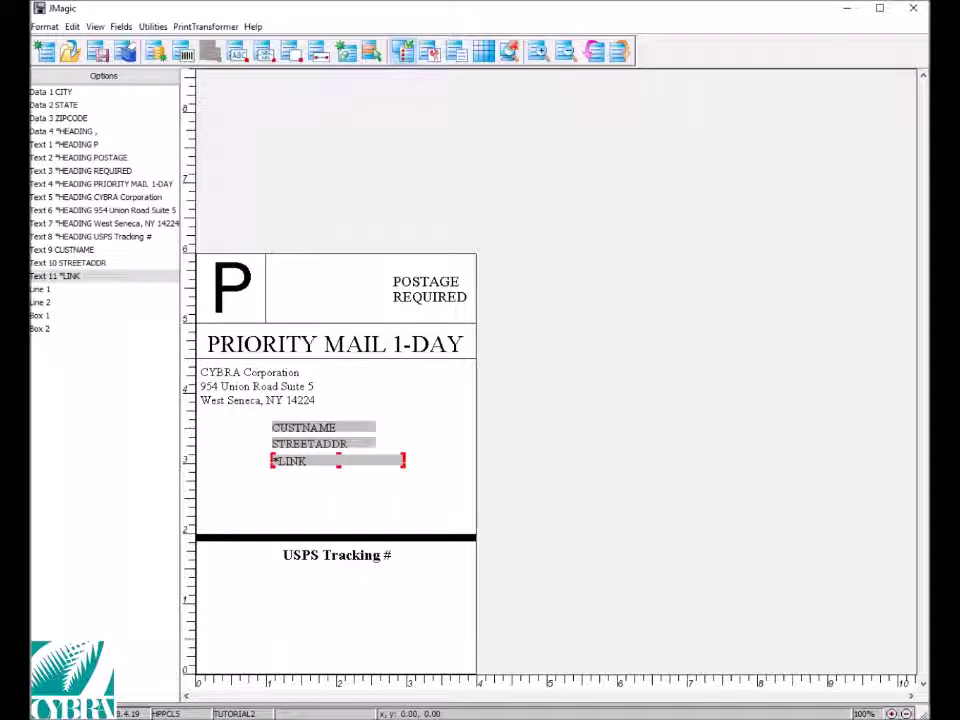
Create a TRACKNUM data field with length 20 and descending increment
{"action": "key", "text": "Escape"}
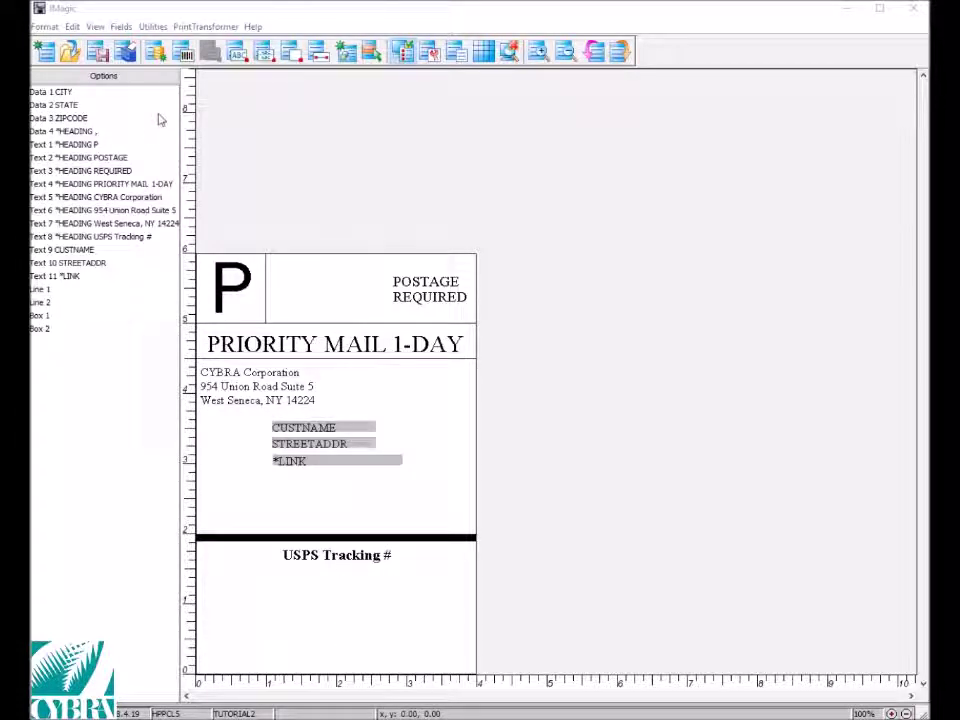
{"action": "left_click", "coordinate": [155, 52]}
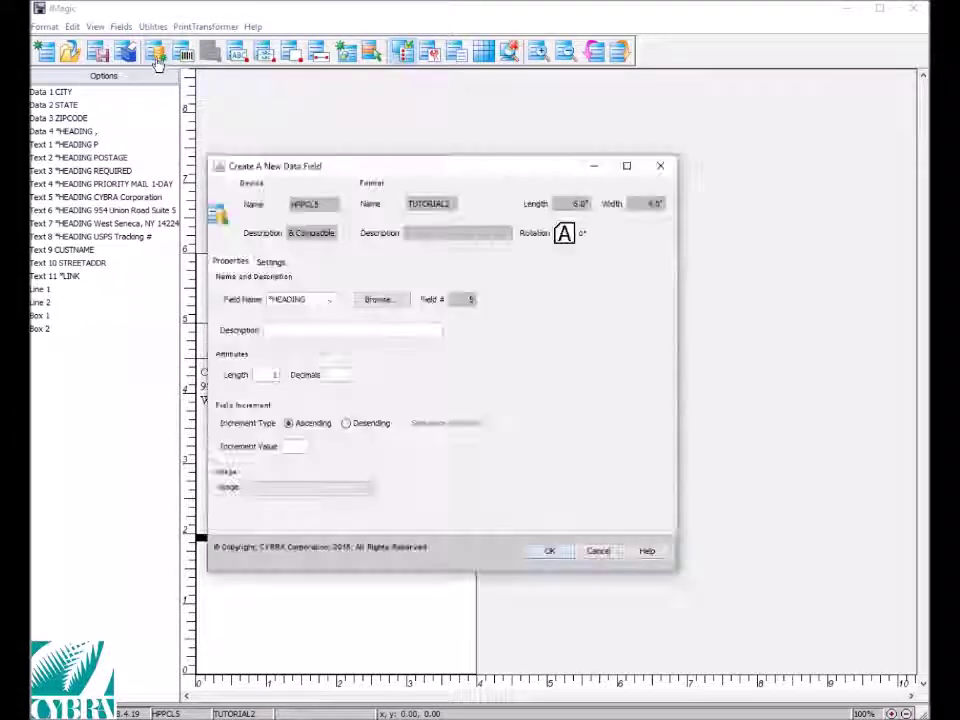
{"action": "left_click", "coordinate": [310, 298]}
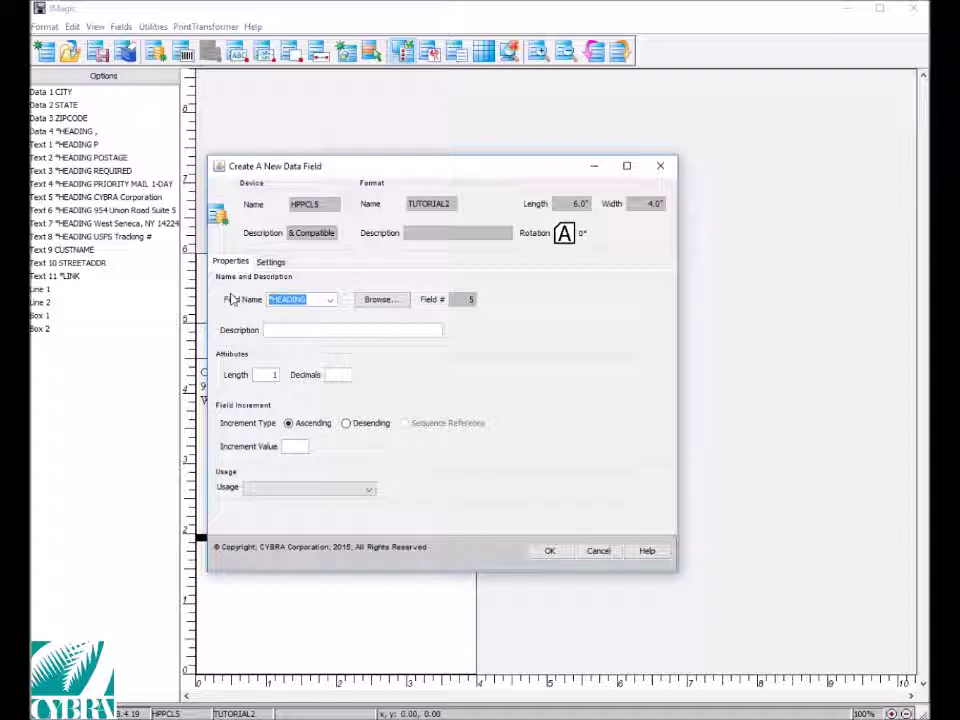
{"action": "type", "text": "TRACKNUM"}
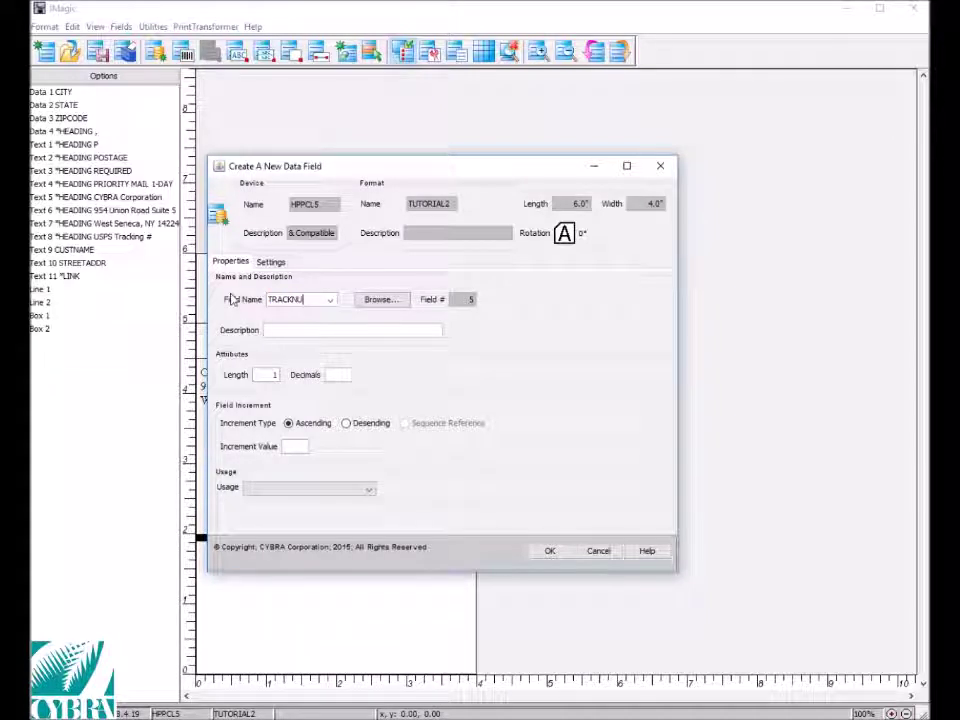
{"action": "left_click", "coordinate": [258, 374]}
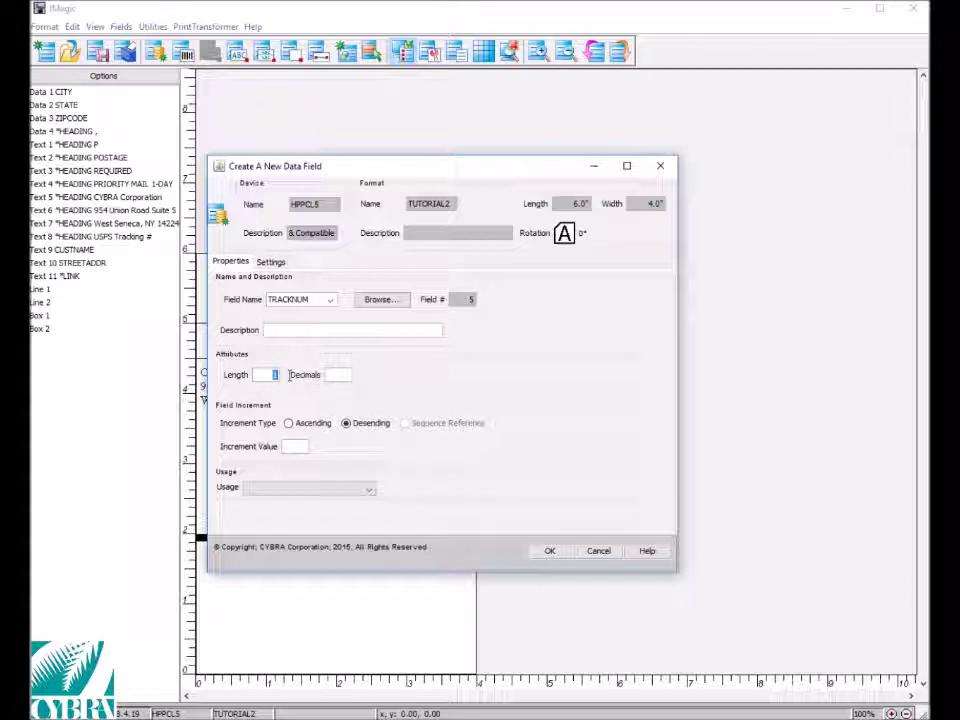
{"action": "left_click", "coordinate": [549, 550]}
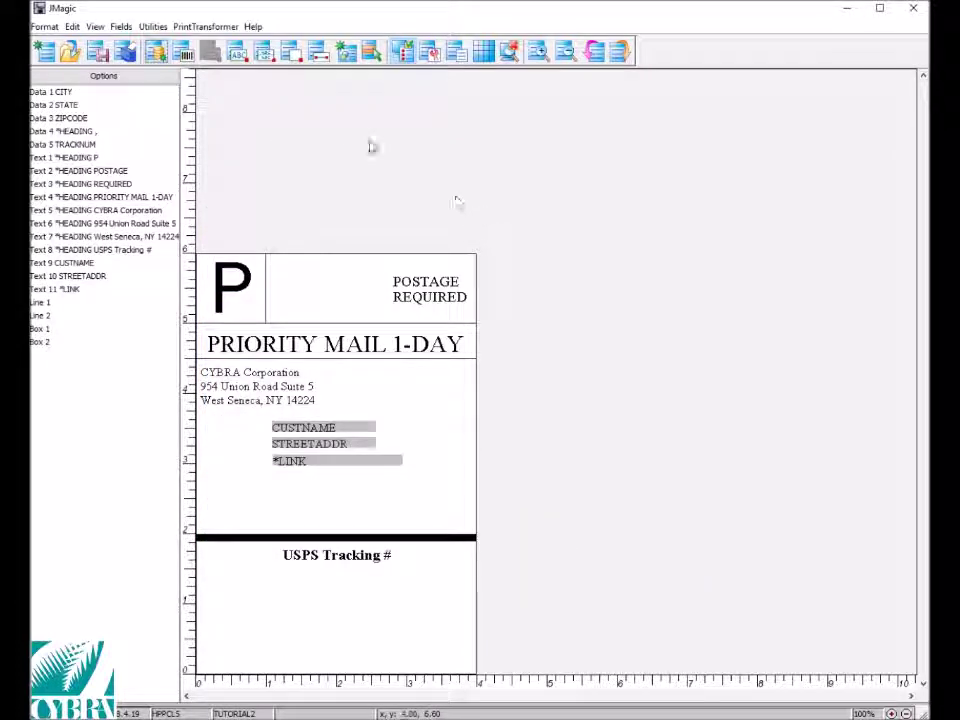
Place a Code 128 (auto-switch) barcode under the USPS Tracking # heading
{"action": "left_click", "coordinate": [183, 52]}
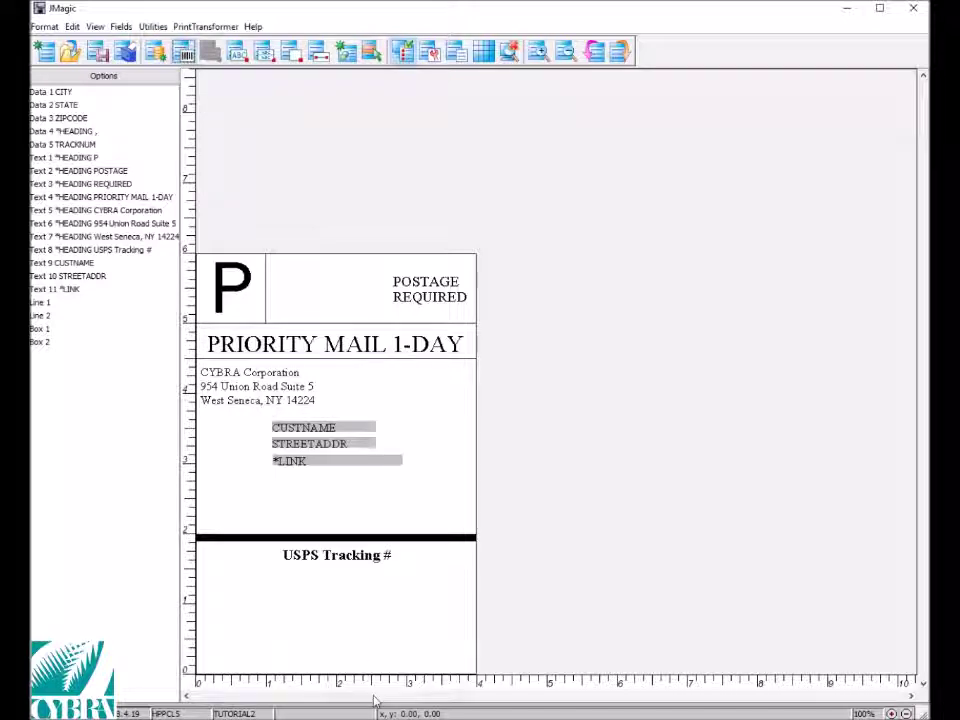
{"action": "left_click", "coordinate": [266, 623]}
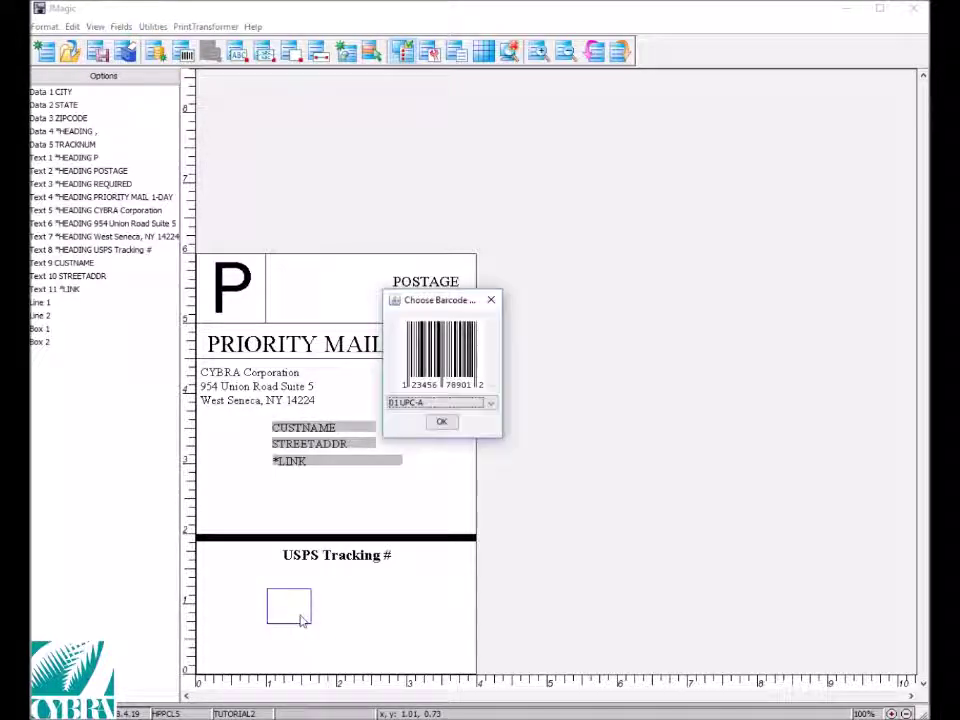
{"action": "left_click", "coordinate": [428, 405]}
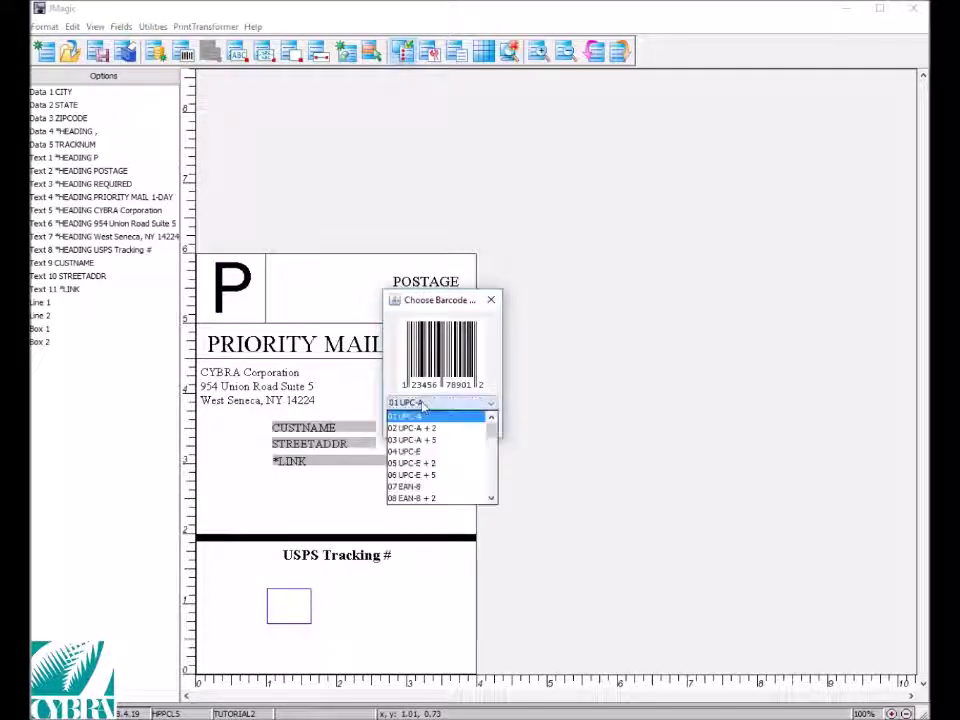
{"action": "scroll", "coordinate": [435, 440], "scroll_direction": "down", "scroll_amount": 3}
{"action": "scroll", "coordinate": [435, 445], "scroll_direction": "down", "scroll_amount": 2}
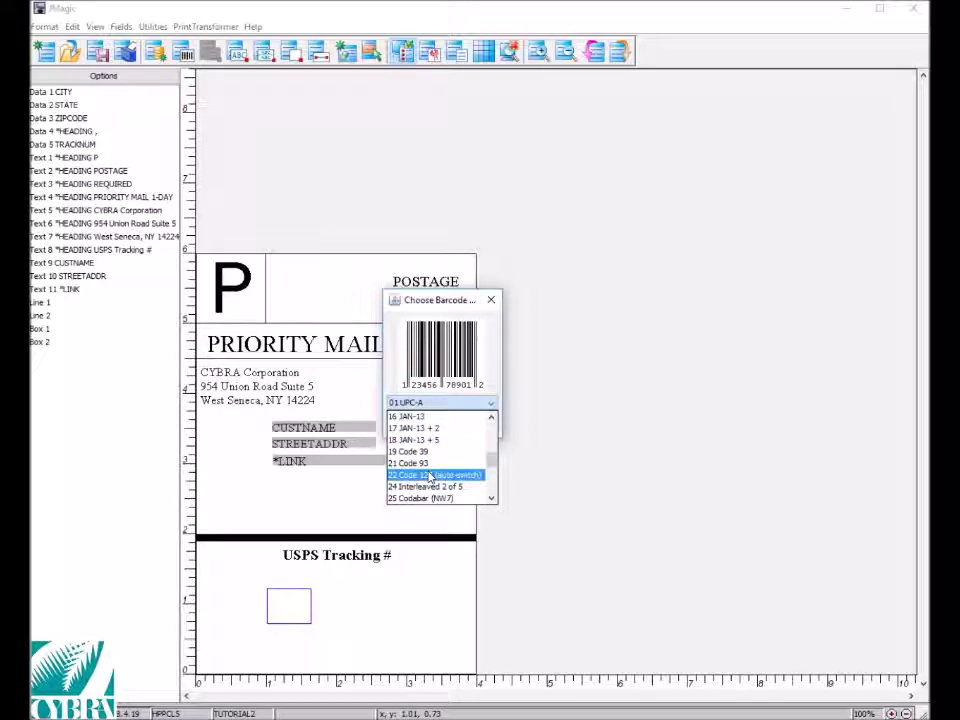
{"action": "left_click", "coordinate": [435, 474]}
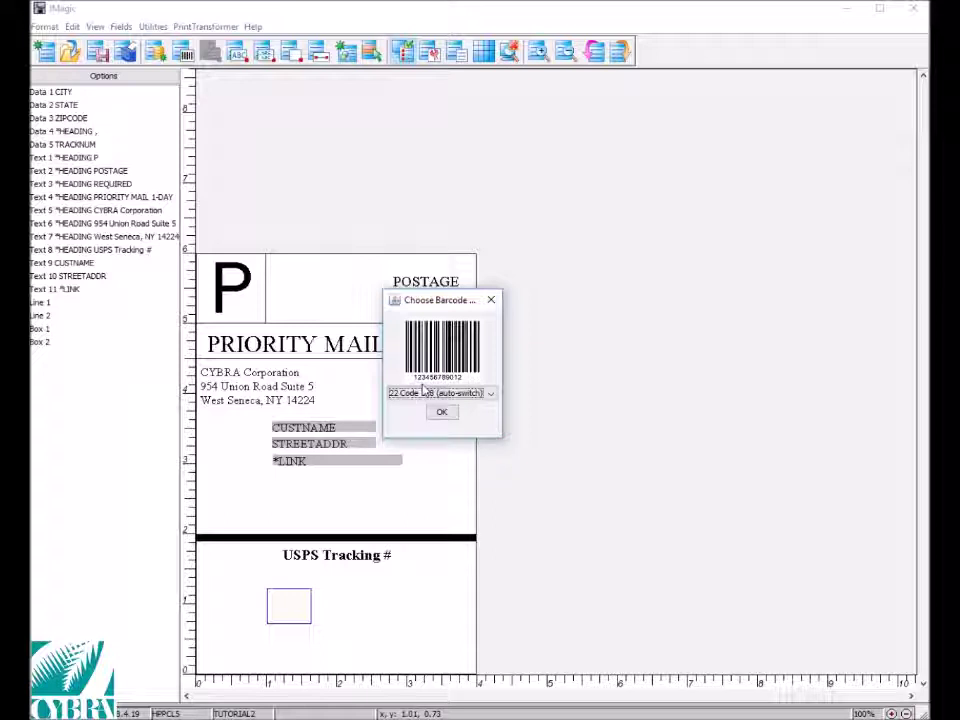
{"action": "left_click", "coordinate": [441, 412]}
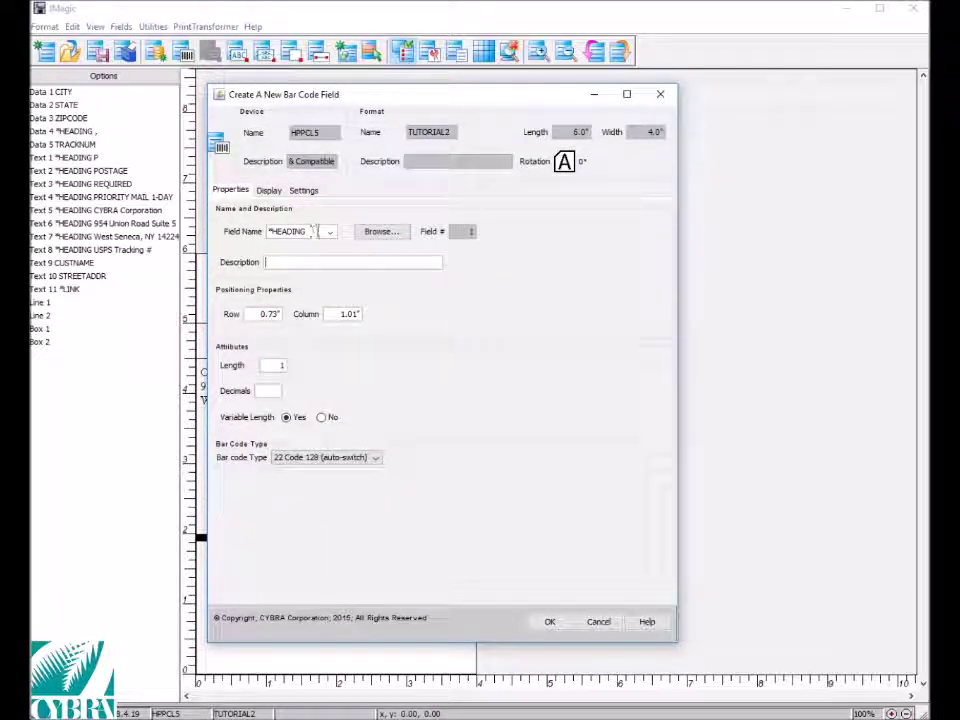
Make the barcode a *LINK field sourced from the TRACKNUM data field
{"action": "left_click", "coordinate": [330, 232]}
{"action": "left_click", "coordinate": [285, 257]}
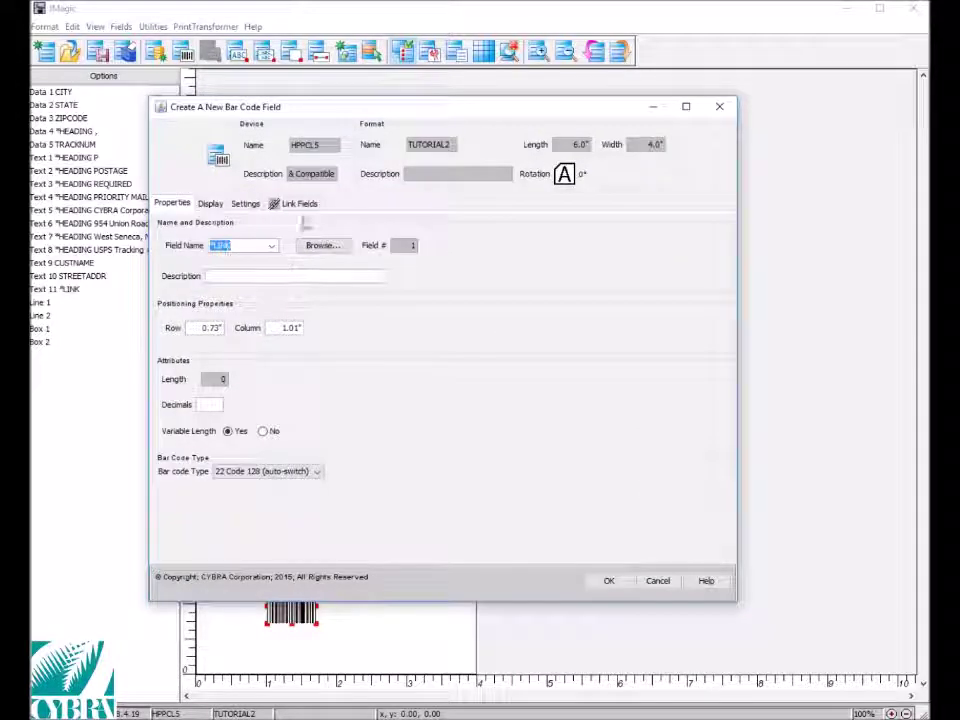
{"action": "left_click", "coordinate": [298, 205]}
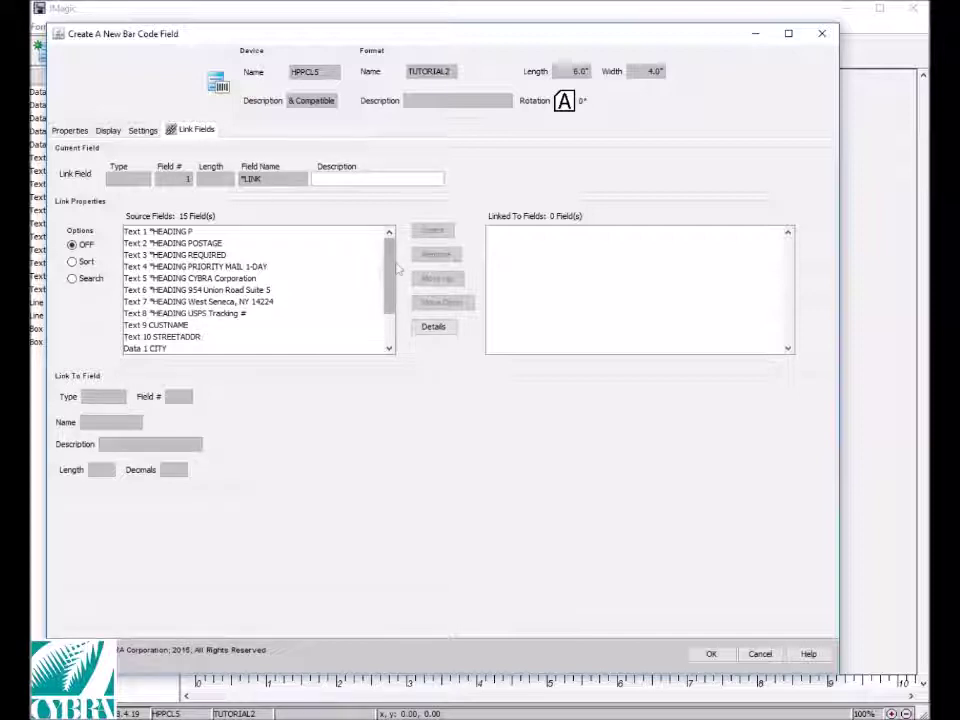
{"action": "scroll", "coordinate": [392, 261], "scroll_direction": "down", "scroll_amount": 2}
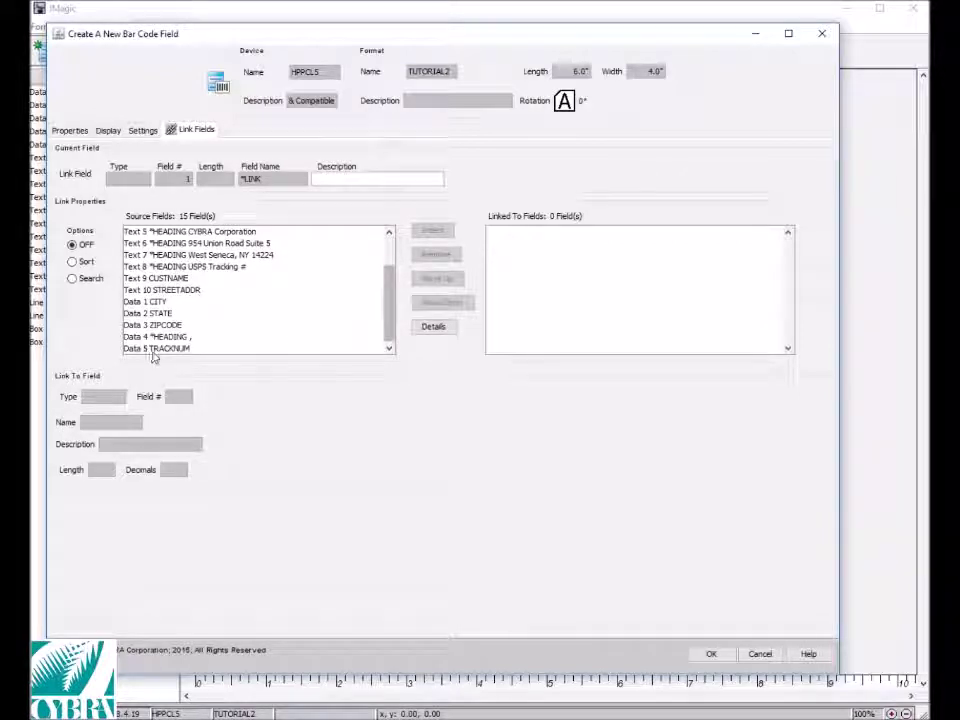
{"action": "left_click", "coordinate": [158, 349]}
{"action": "left_click", "coordinate": [440, 231]}
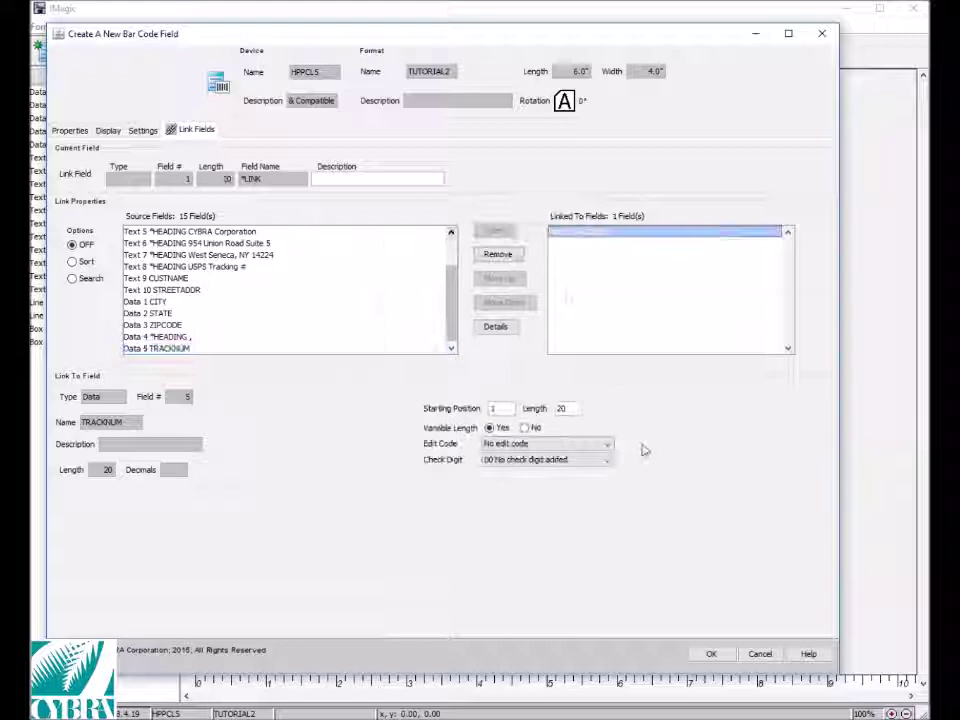
{"action": "left_click", "coordinate": [711, 653]}
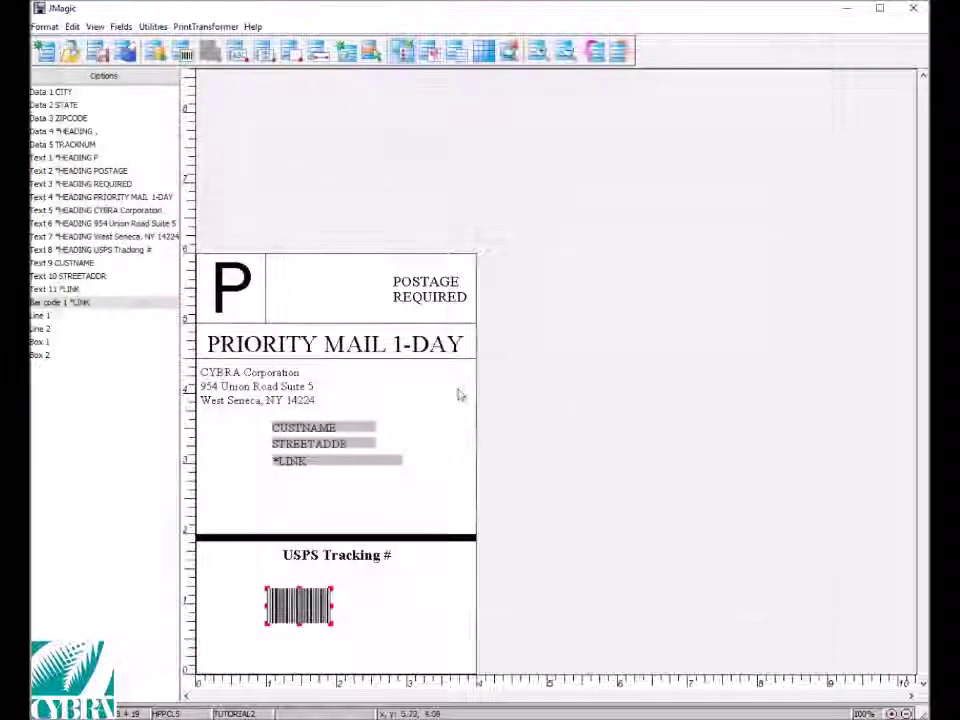
Change the barcode's narrow bar width on the Display tab and drag it lower
{"action": "double_click", "coordinate": [300, 608]}
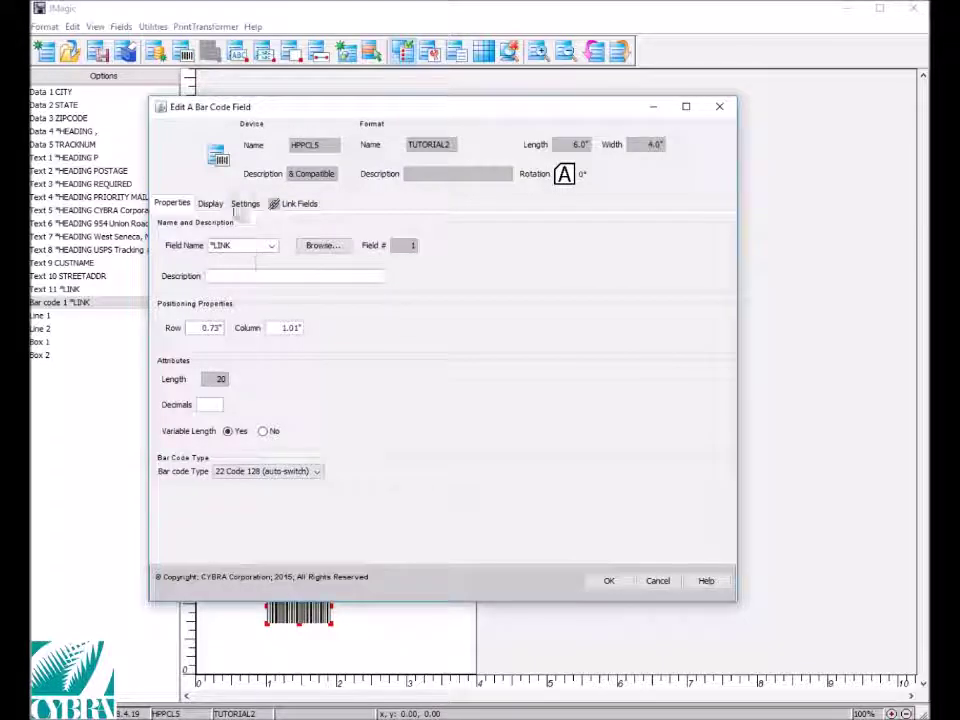
{"action": "left_click", "coordinate": [210, 203]}
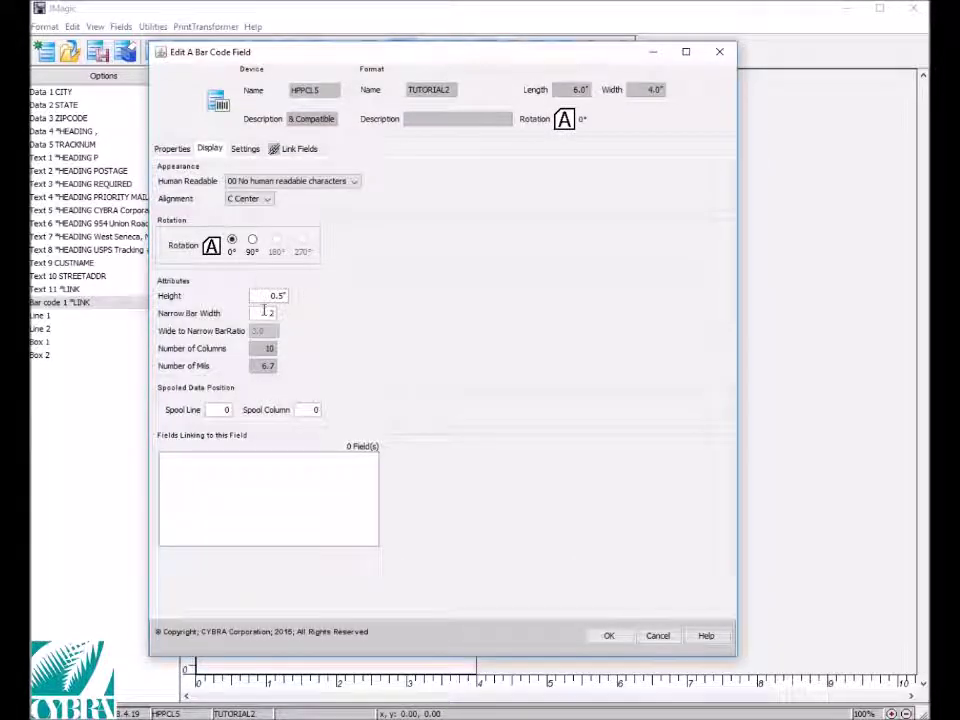
{"action": "double_click", "coordinate": [264, 312]}
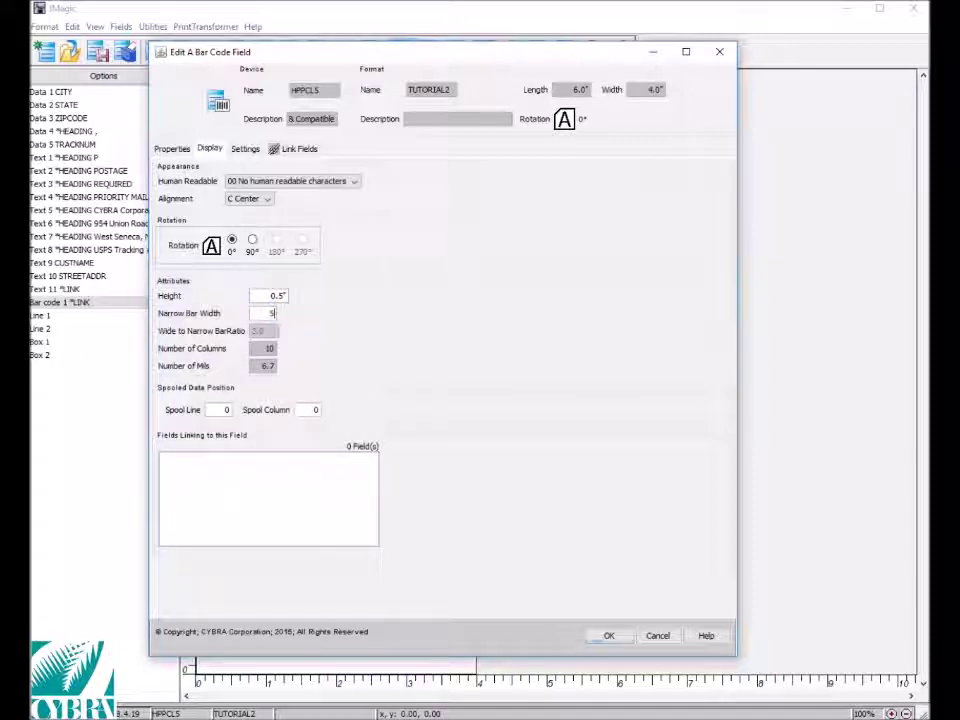
{"action": "key", "text": "Return"}
{"action": "left_click_drag", "start_coordinate": [324, 604], "coordinate": [312, 628]}
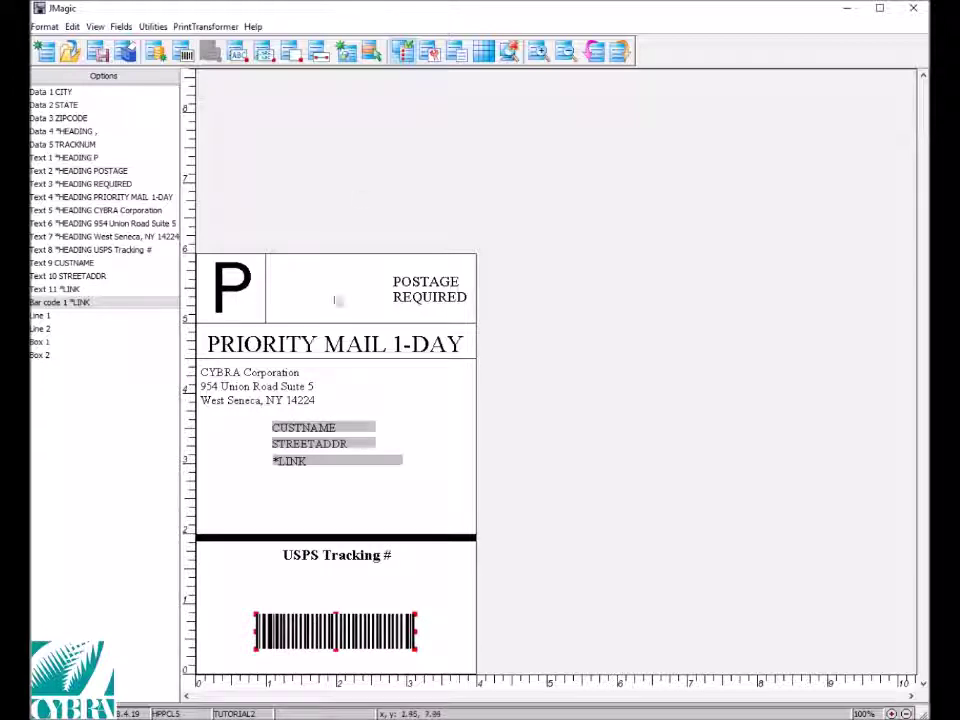
{"action": "left_click", "coordinate": [245, 58]}
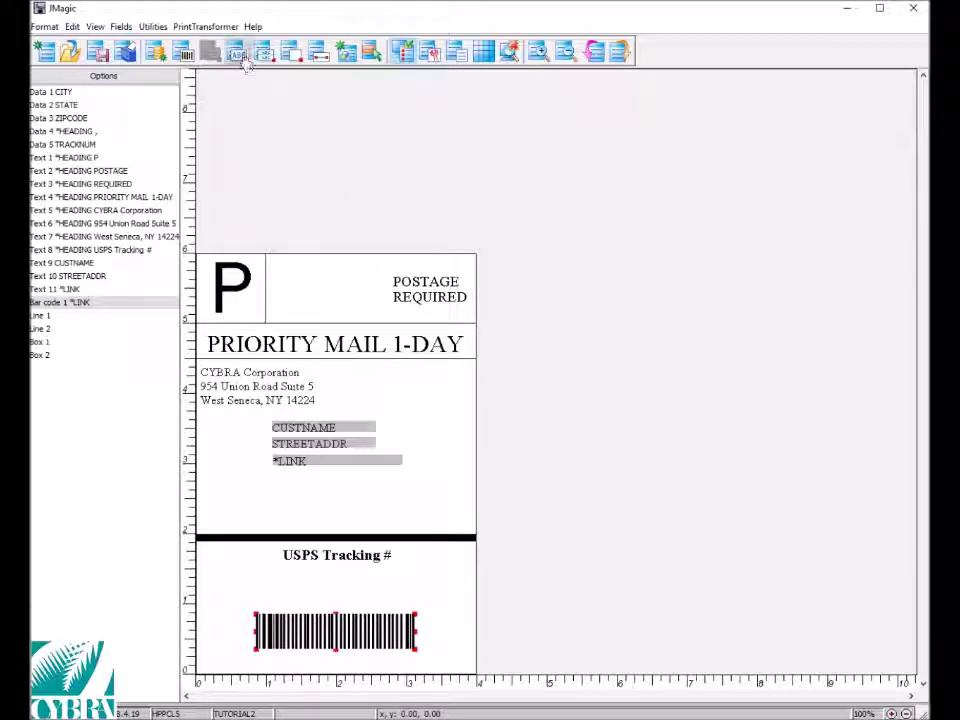
Add a *LINK text field linked to TRACKNUM, centred just above the barcode
{"action": "left_click", "coordinate": [275, 596]}
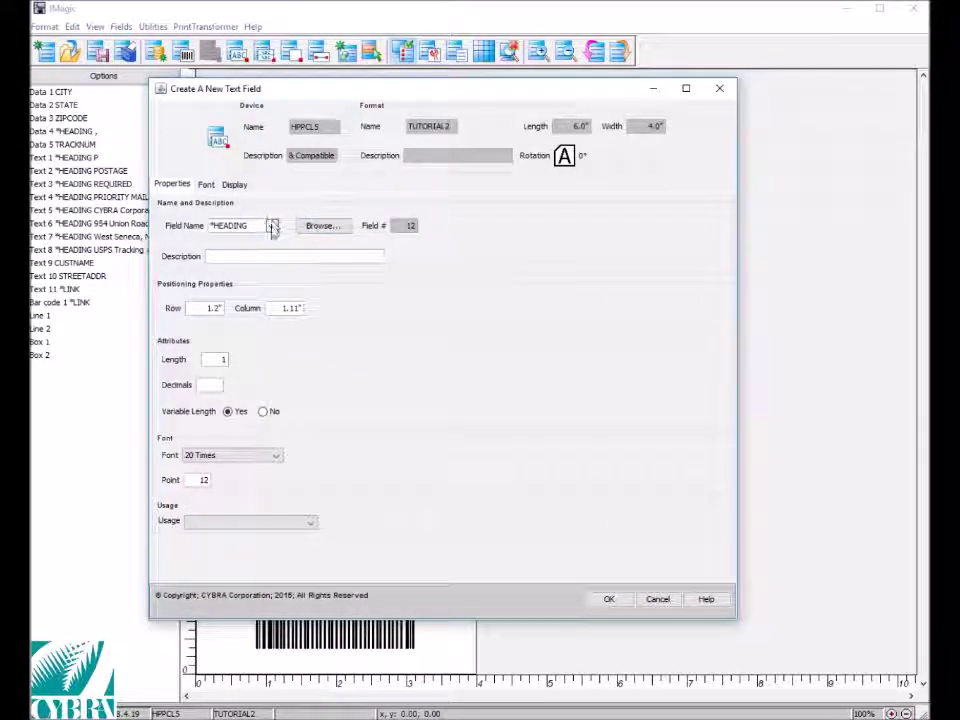
{"action": "left_click", "coordinate": [271, 228]}
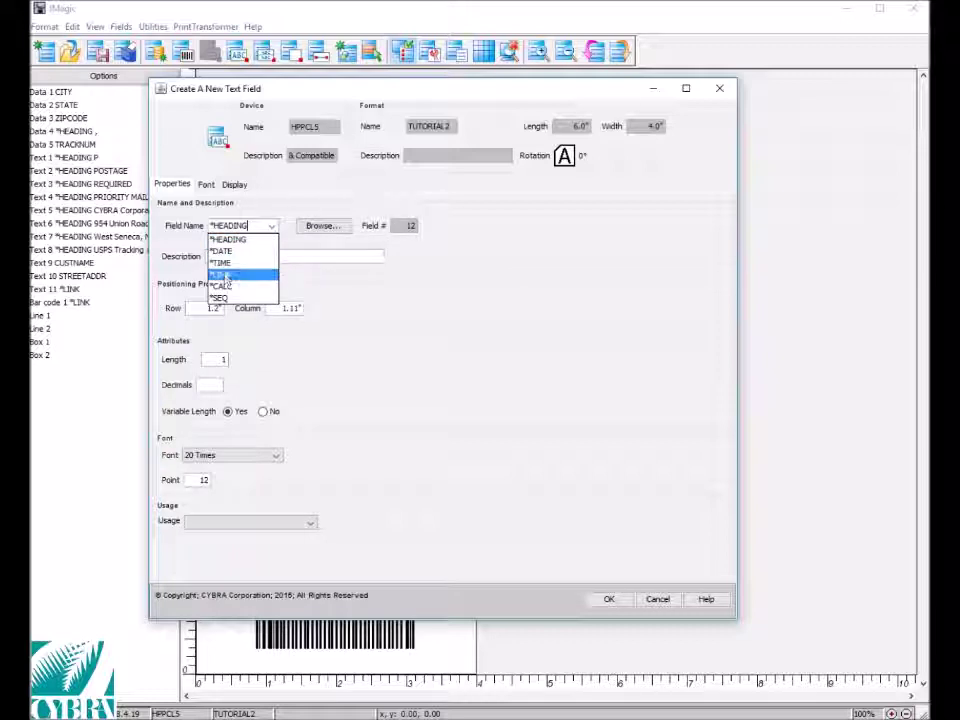
{"action": "left_click", "coordinate": [225, 274]}
{"action": "left_click", "coordinate": [278, 186]}
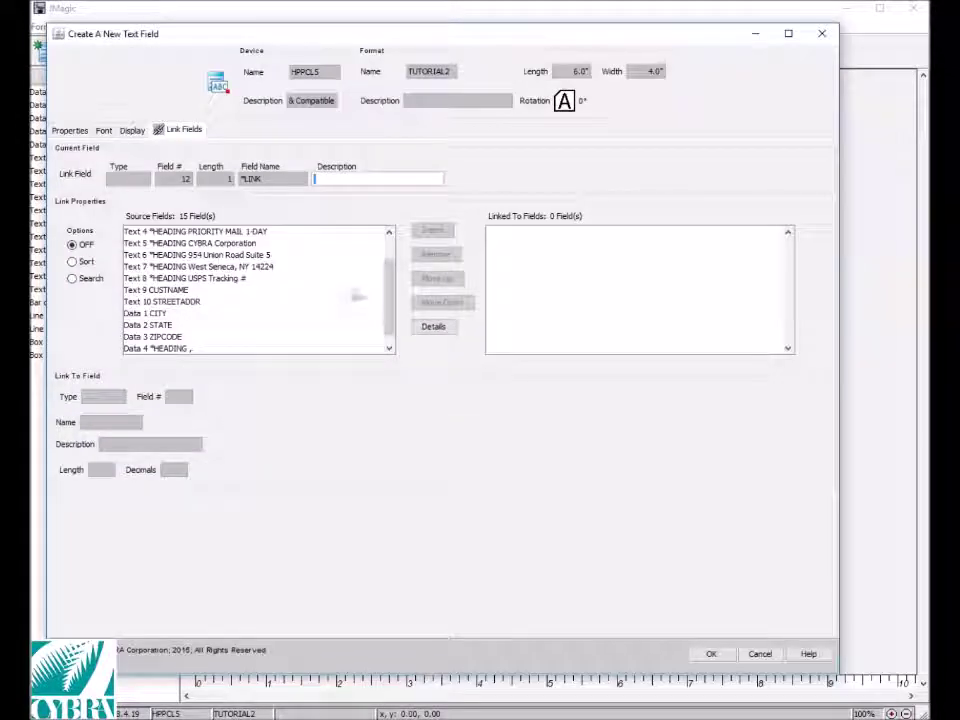
{"action": "scroll", "coordinate": [393, 275], "scroll_direction": "down", "scroll_amount": 1}
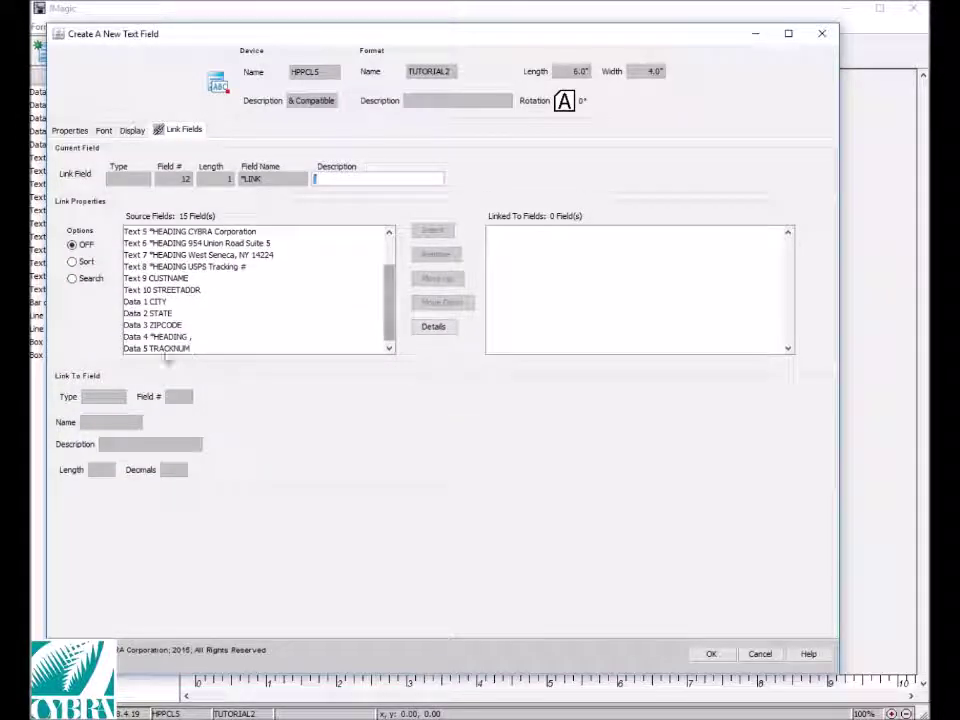
{"action": "left_click", "coordinate": [166, 350]}
{"action": "double_click", "coordinate": [166, 352]}
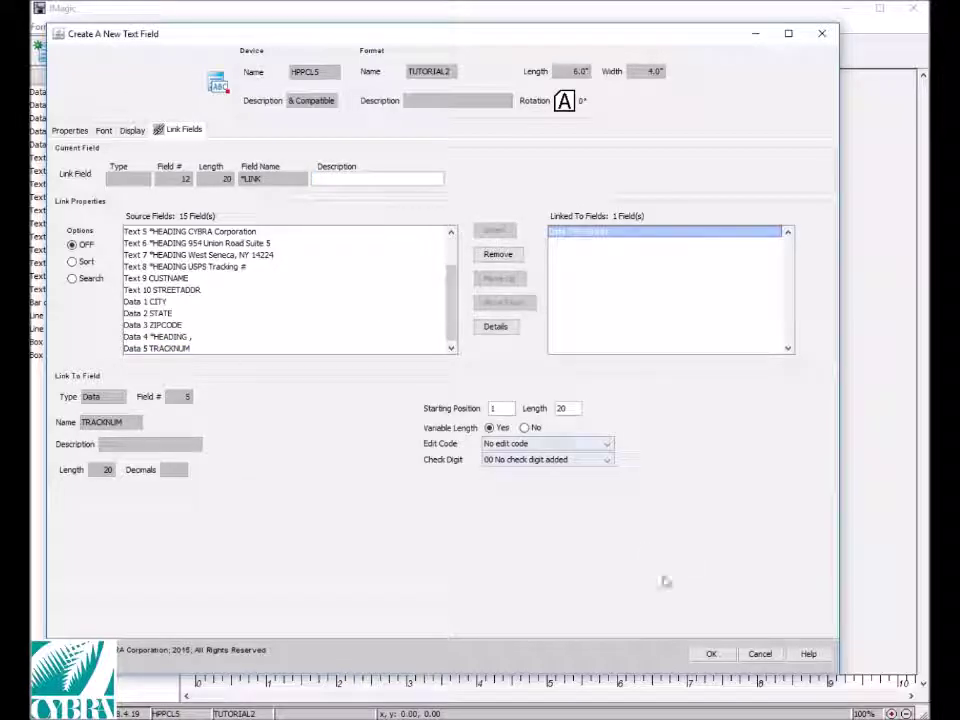
{"action": "left_click", "coordinate": [711, 654]}
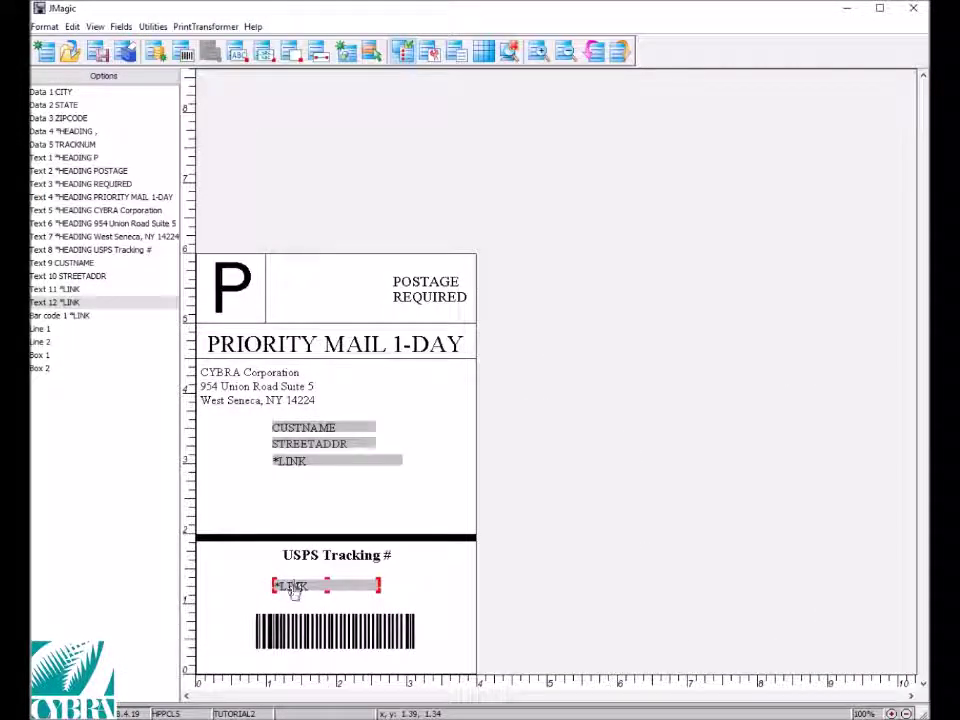
{"action": "left_click_drag", "start_coordinate": [295, 592], "coordinate": [302, 598]}
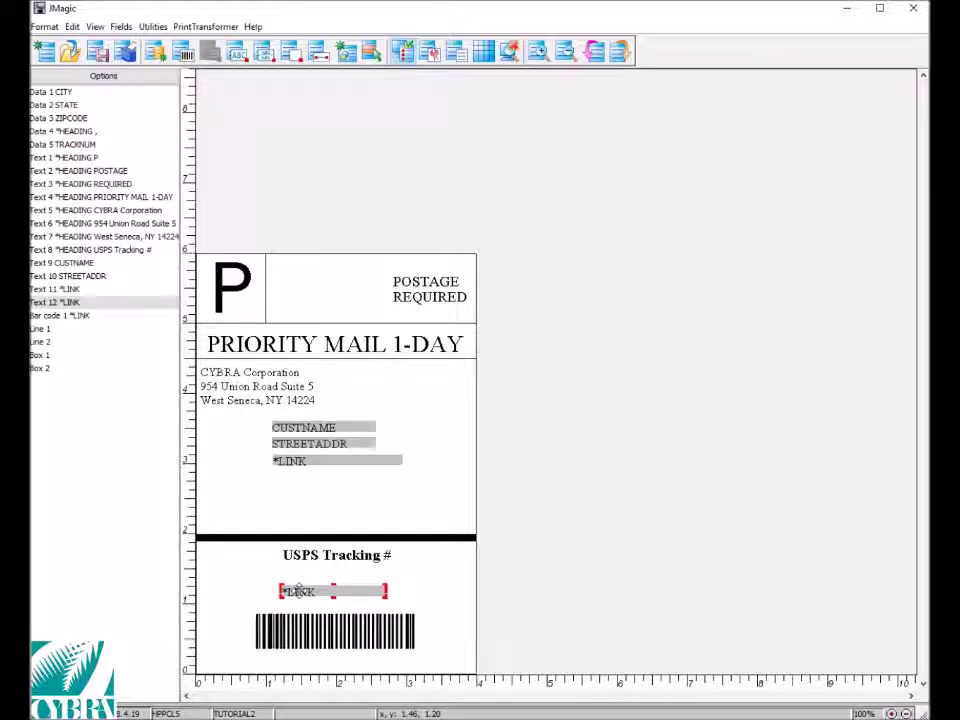
{"action": "double_click", "coordinate": [302, 597]}
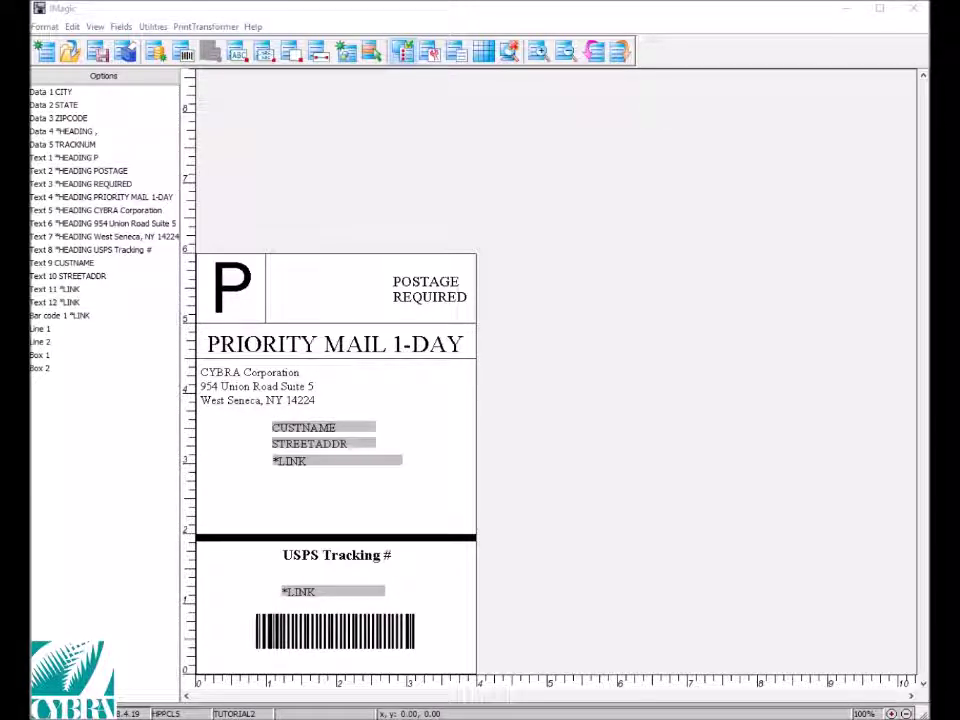